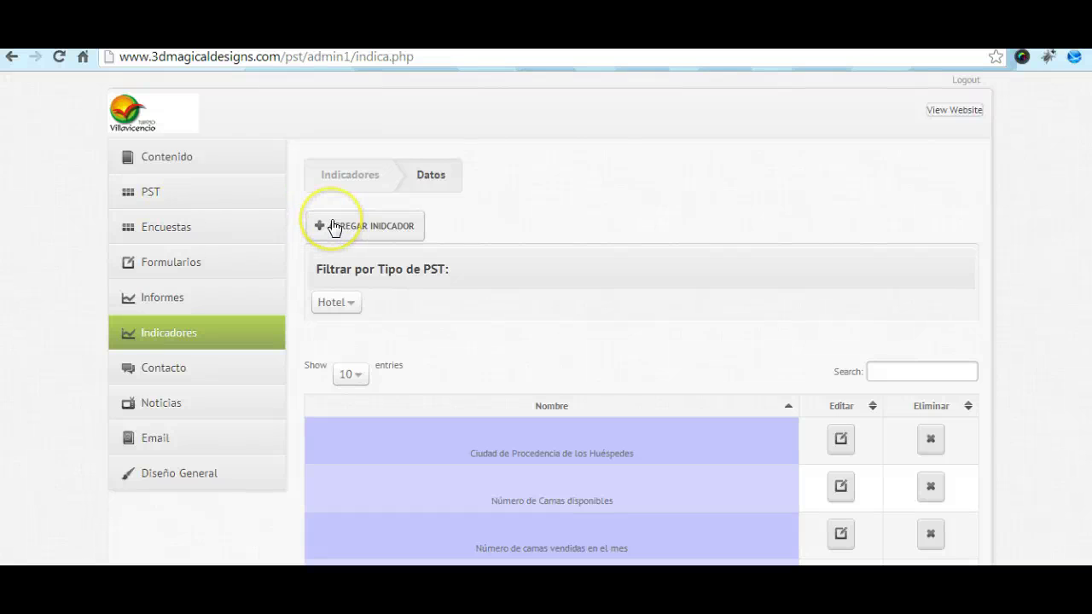
Step: Filter the indicators by Tipo de PST, trying Restaurante first and ending on Parque
left_click(338, 302)
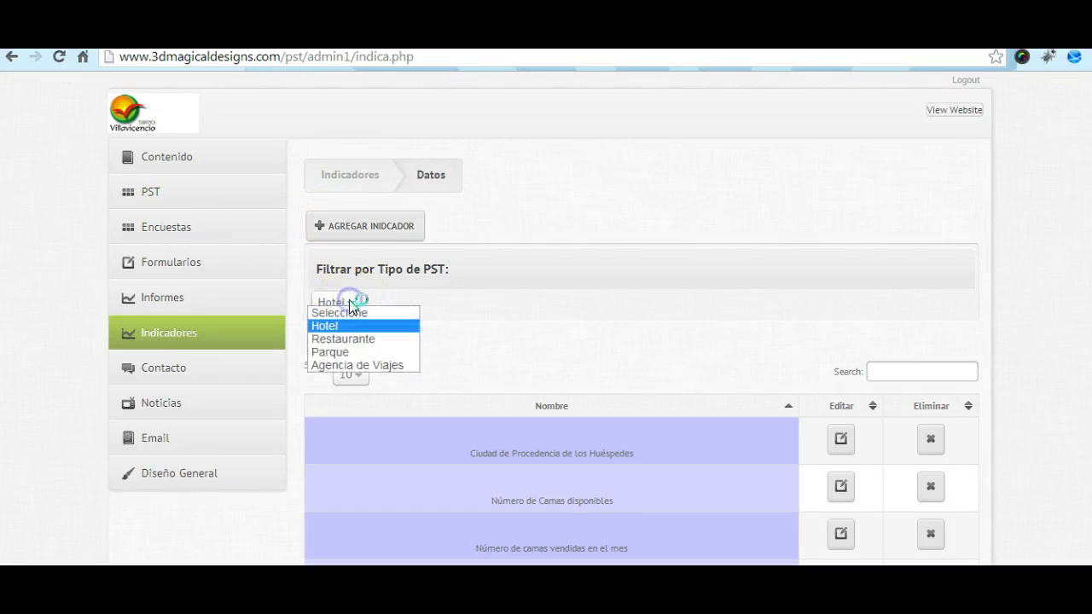
left_click(344, 339)
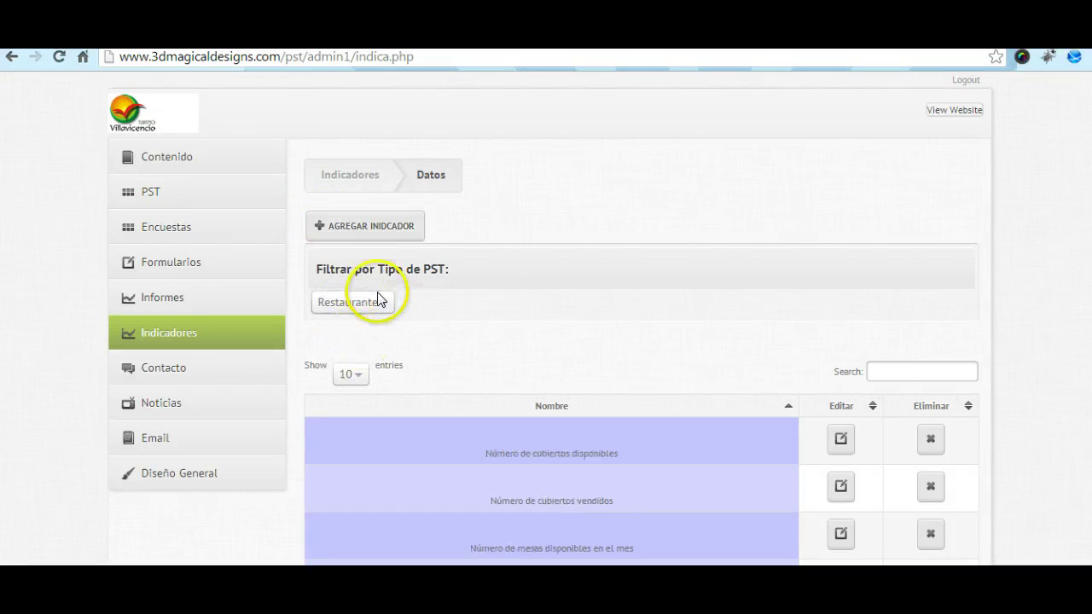
left_click(381, 303)
left_click(369, 348)
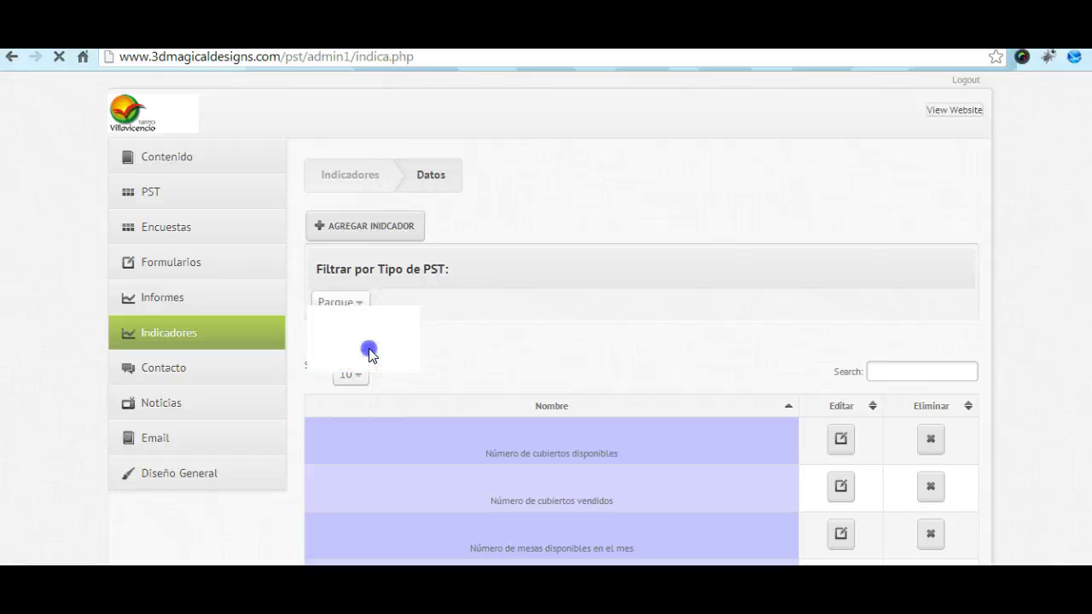
left_click(386, 322)
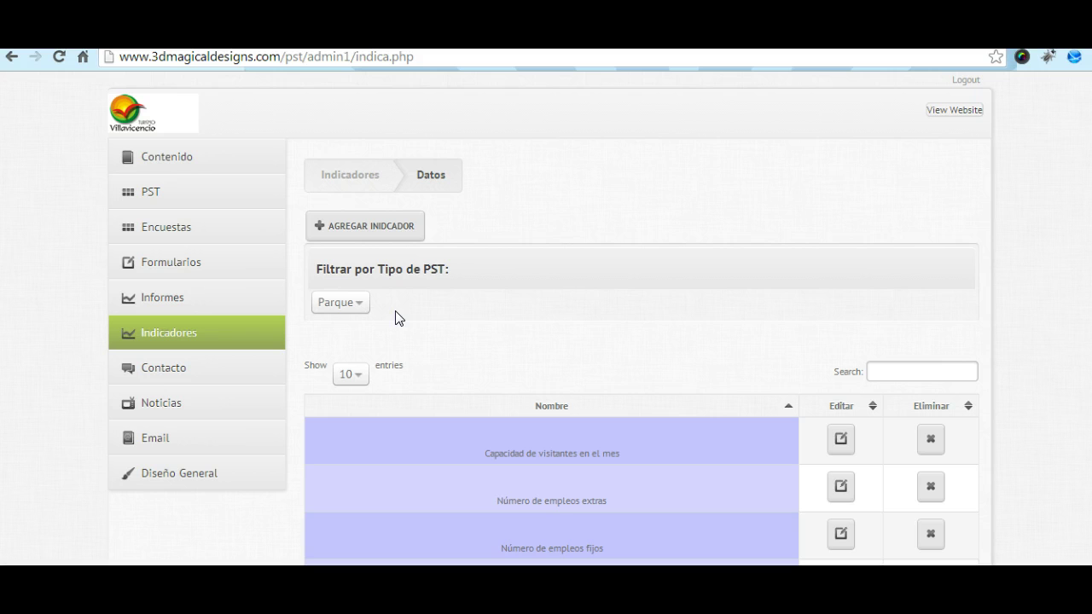
left_click(399, 312)
left_click(388, 305)
scroll(397, 332, "down", 1)
Step: Start a new indicator and name it 'Número de Trabajadores con post-grado'
scroll(400, 330, "up", 1)
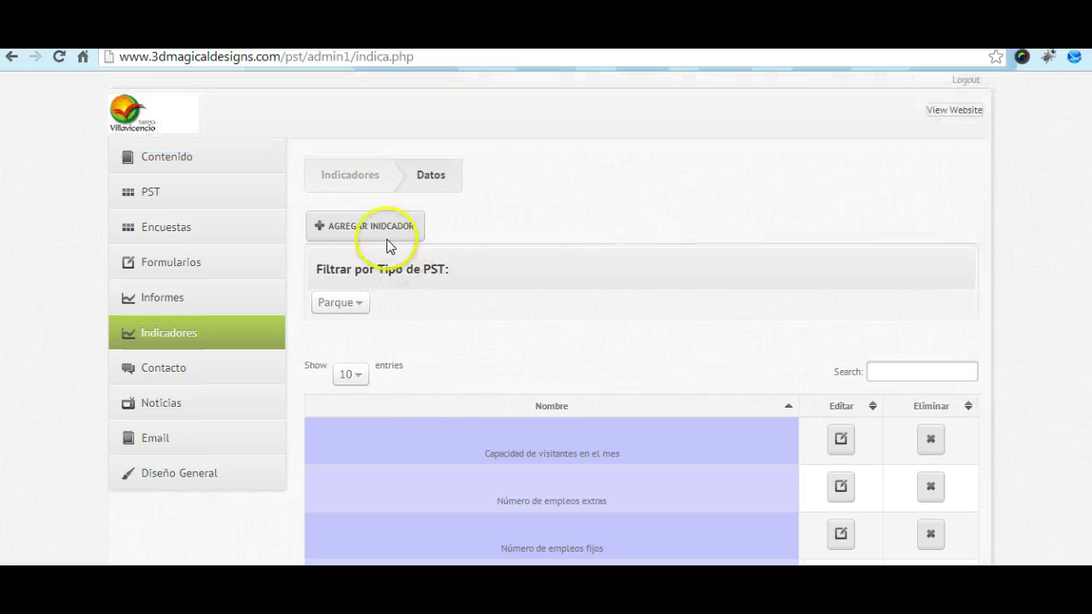
left_click(374, 226)
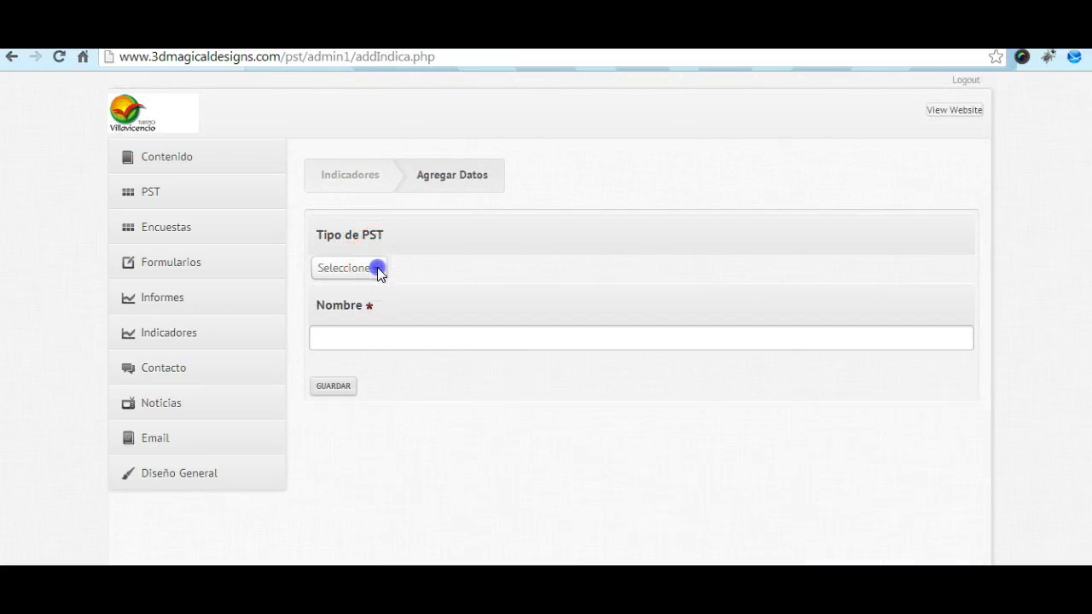
left_click(377, 268)
left_click(431, 257)
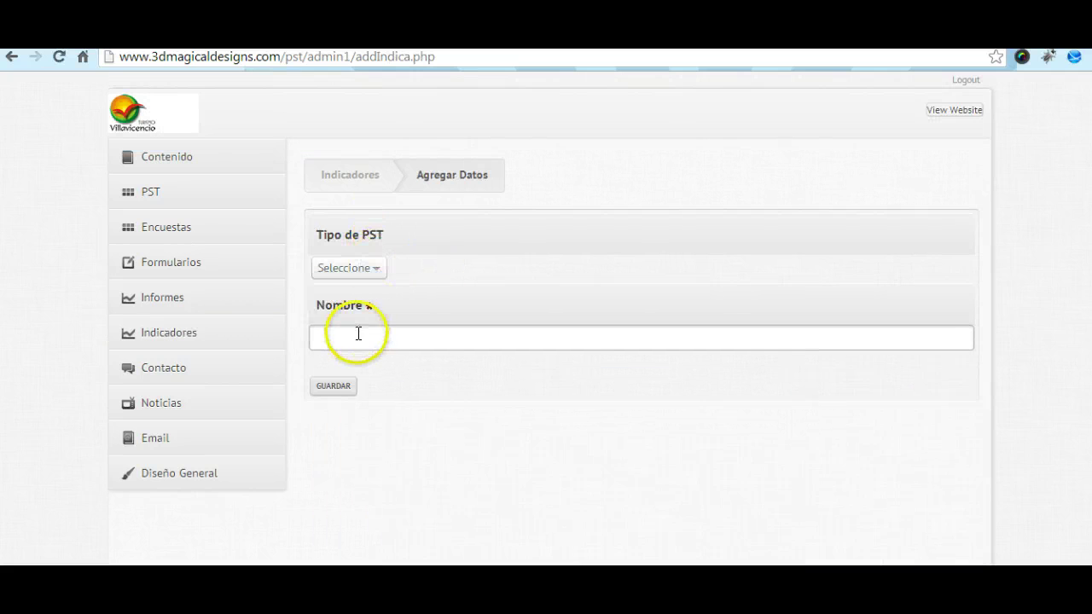
left_click(357, 331)
type("n")
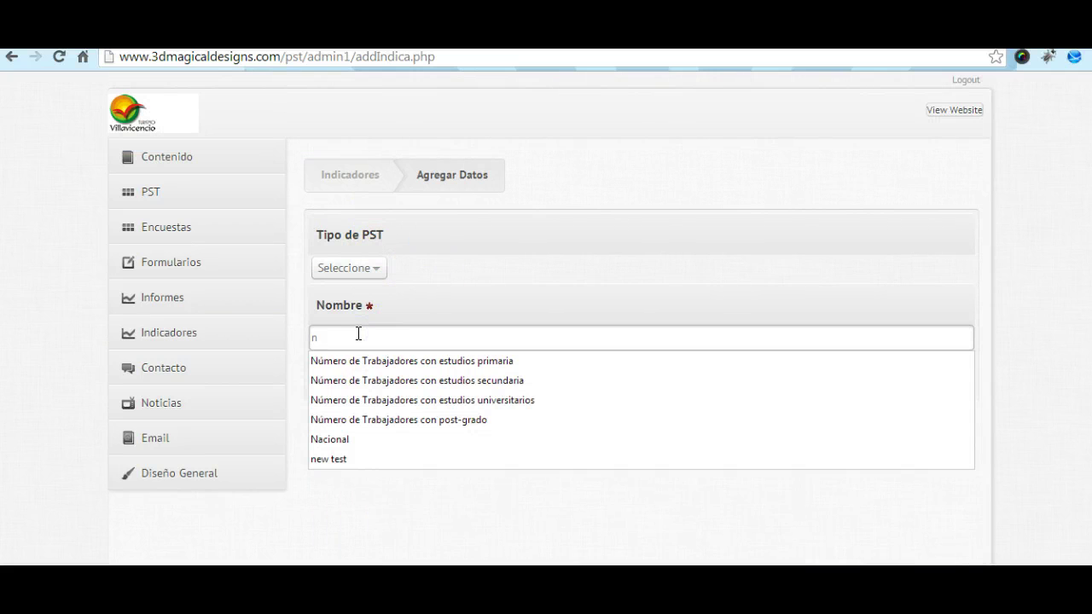
left_click(392, 419)
Step: After the missing-type warning, set the indicator's Tipo de PST to Parque and save it
left_click(341, 388)
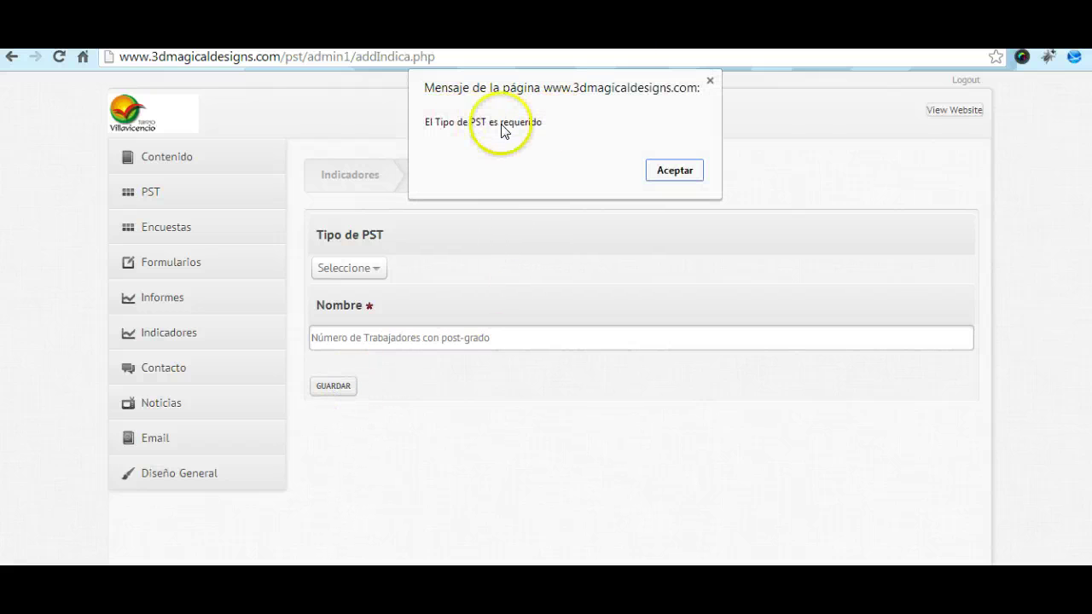
left_click(708, 80)
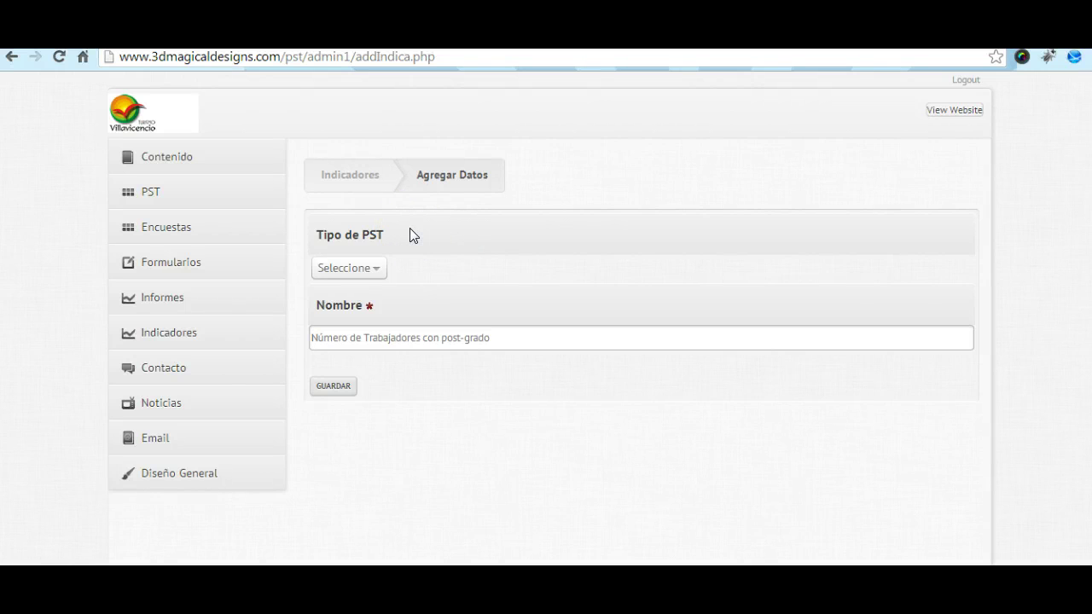
left_click(380, 267)
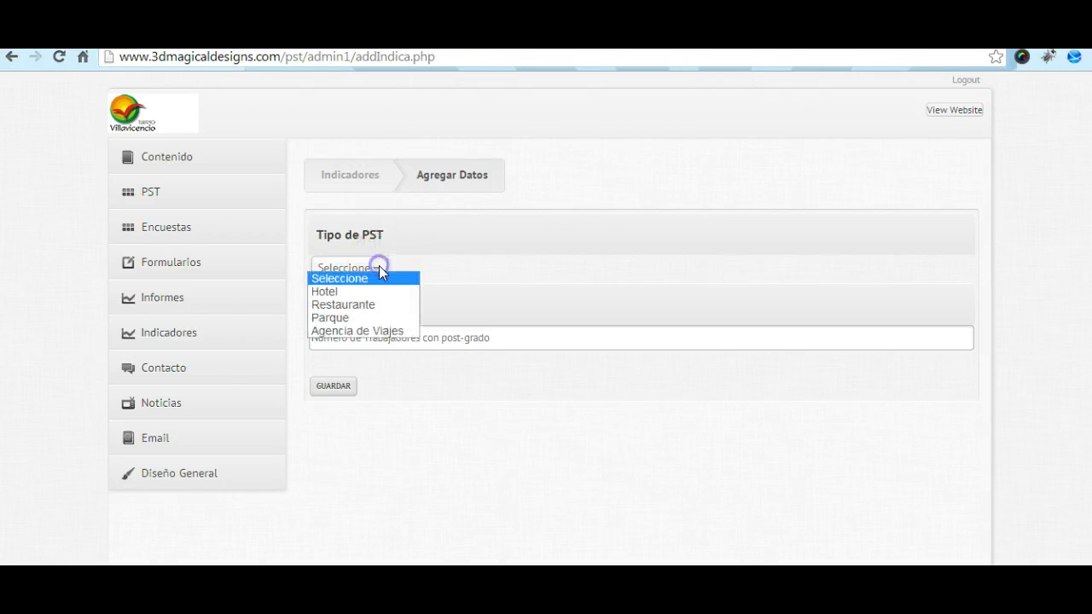
left_click(359, 318)
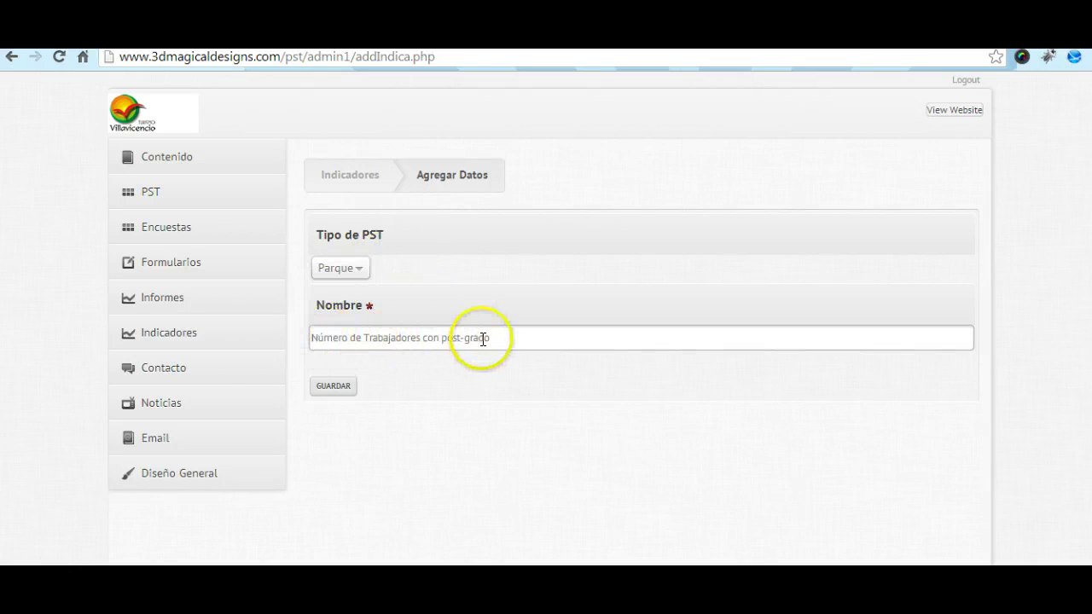
left_click(333, 386)
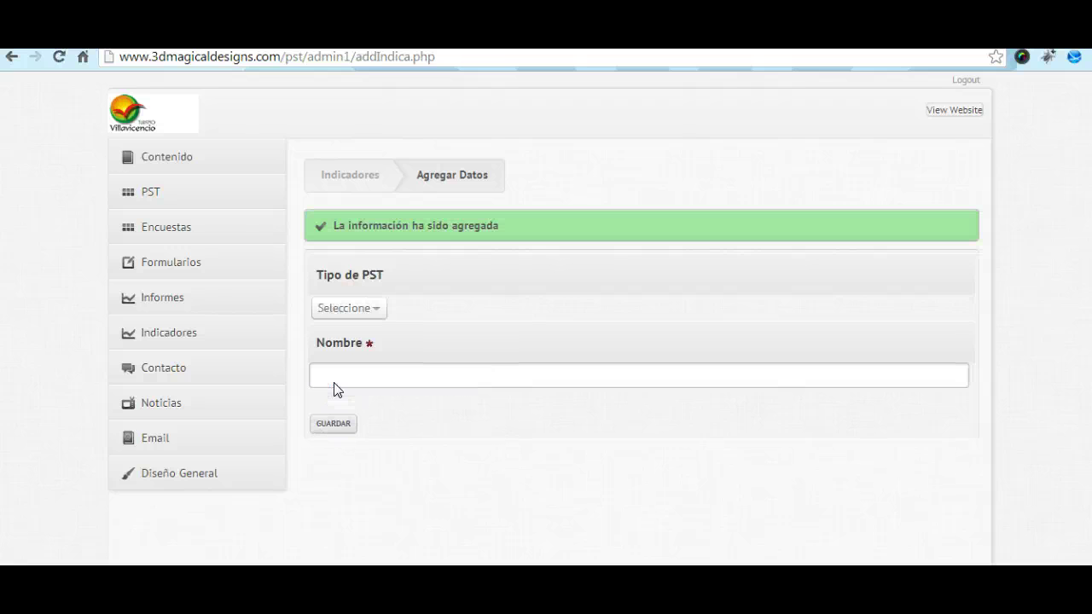
Step: Return to the Indicadores list and filter it to Restaurante, then Parque
left_click(219, 324)
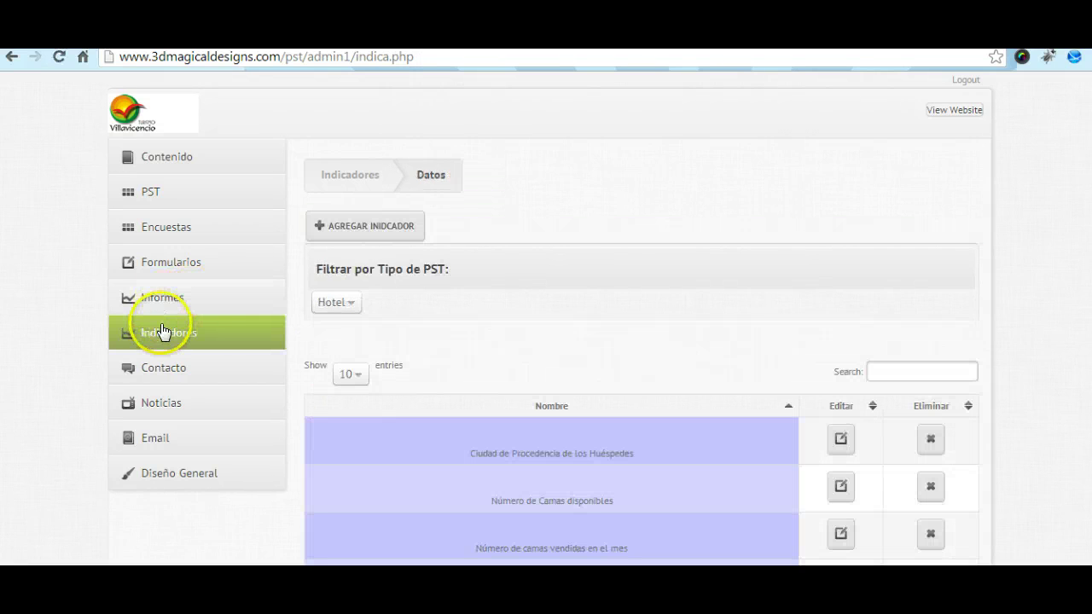
left_click(345, 314)
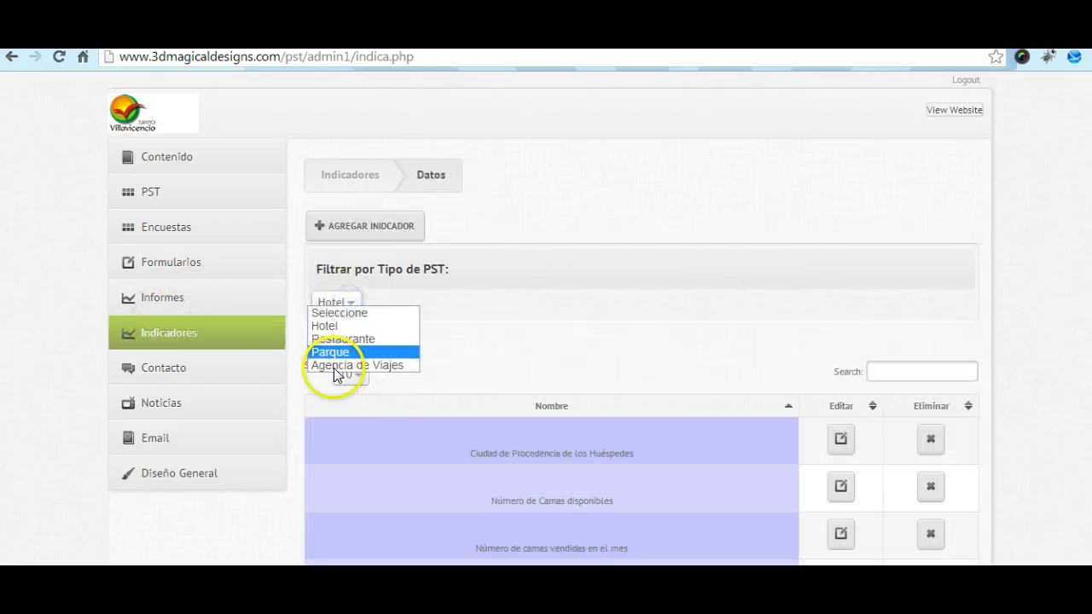
left_click(334, 340)
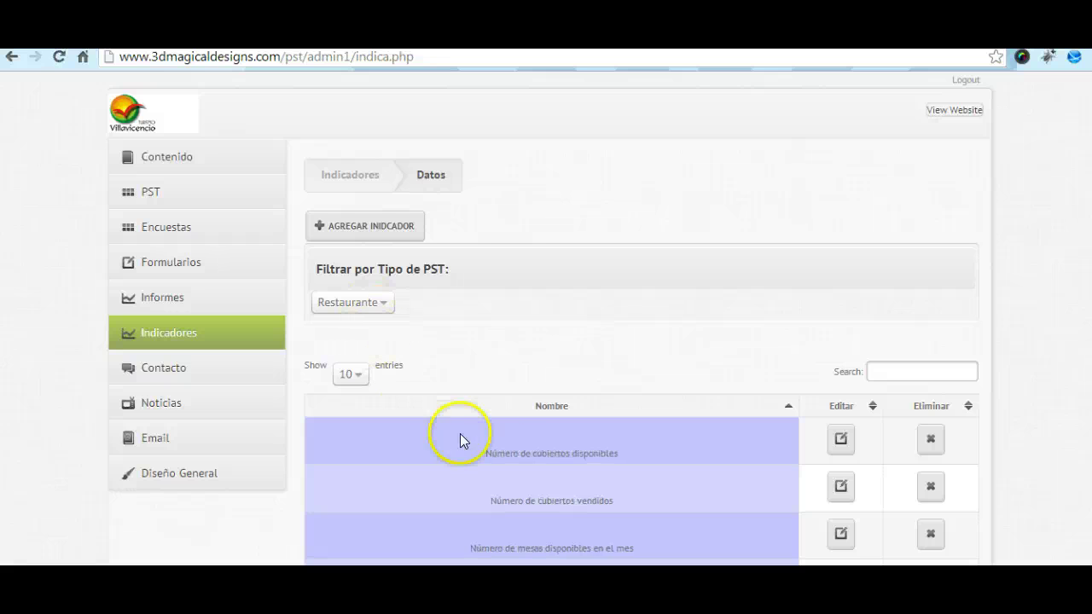
left_click(383, 303)
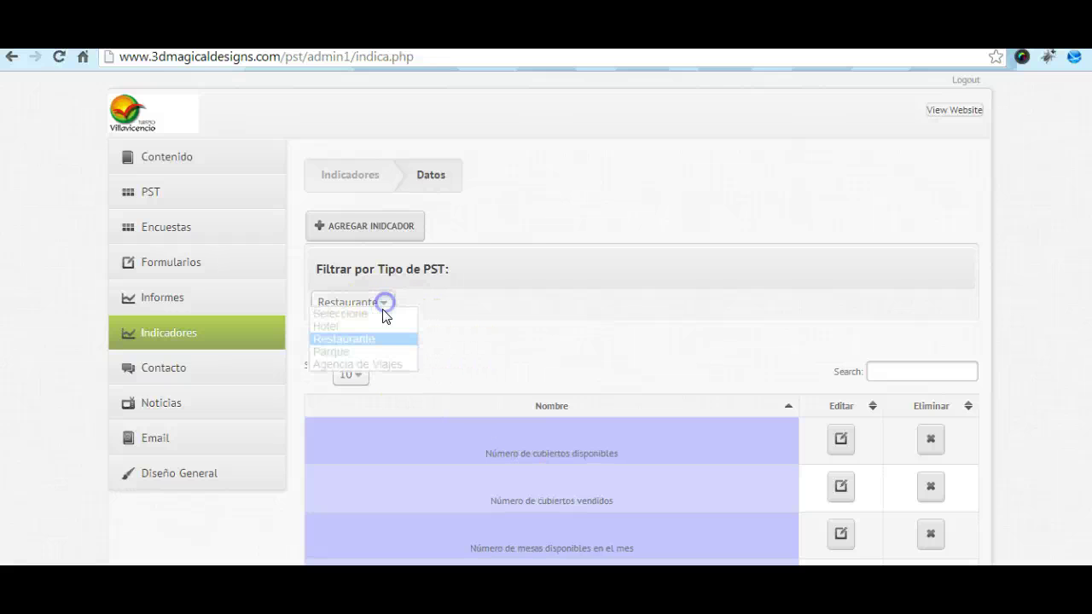
left_click(364, 352)
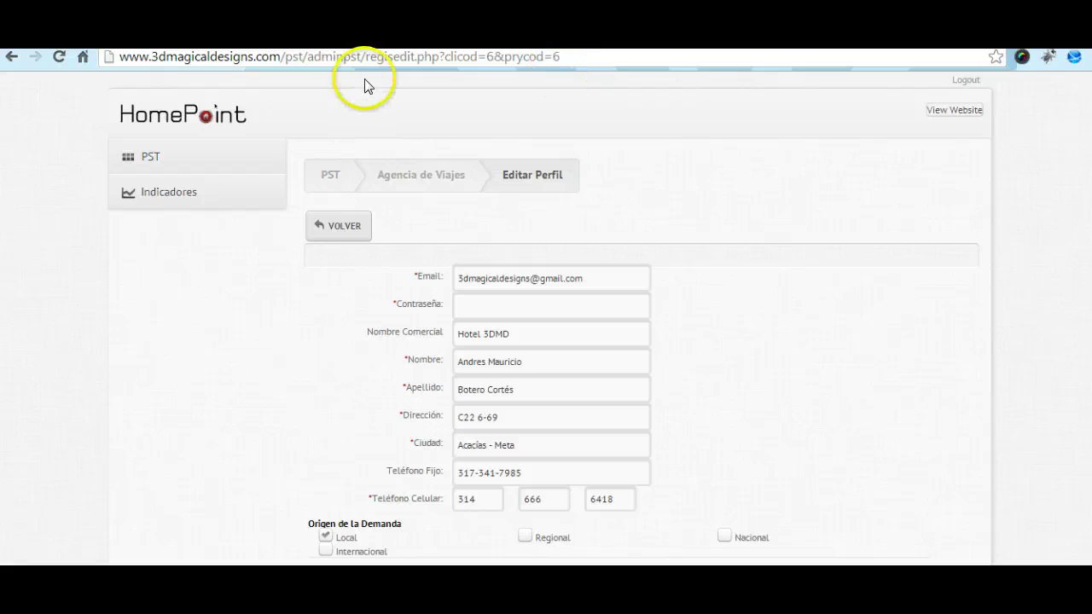
left_click(59, 57)
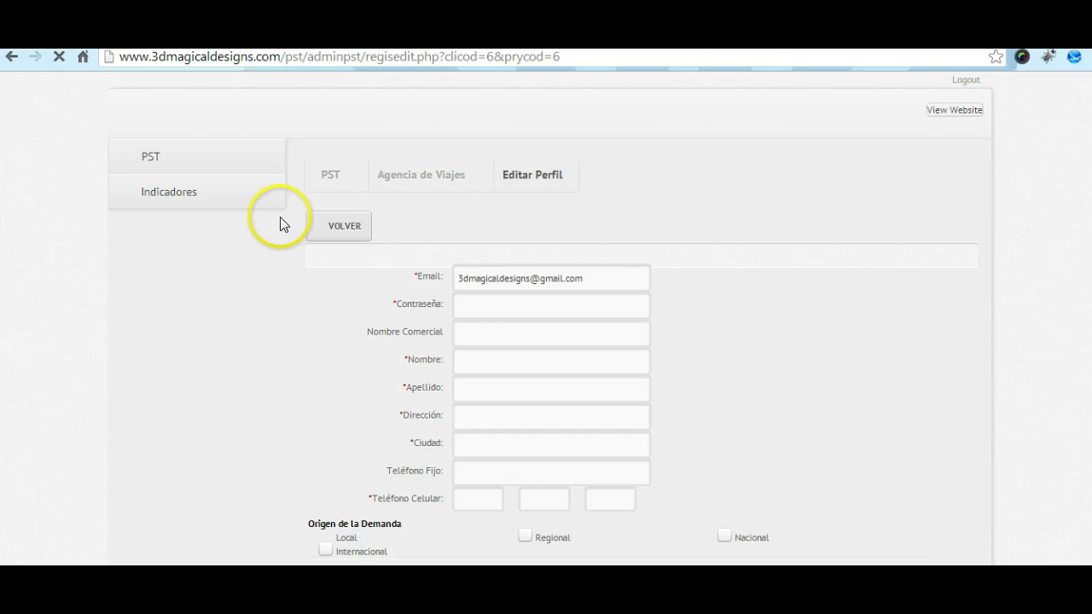
Step: Log out and answer the login captcha with 'successful'
left_click(964, 83)
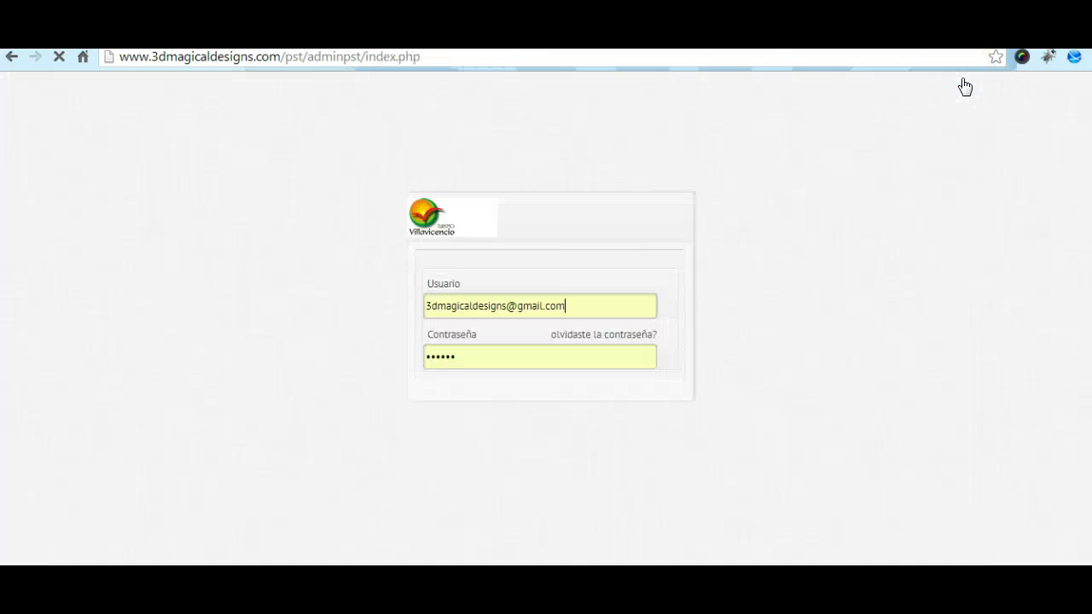
left_click(458, 375)
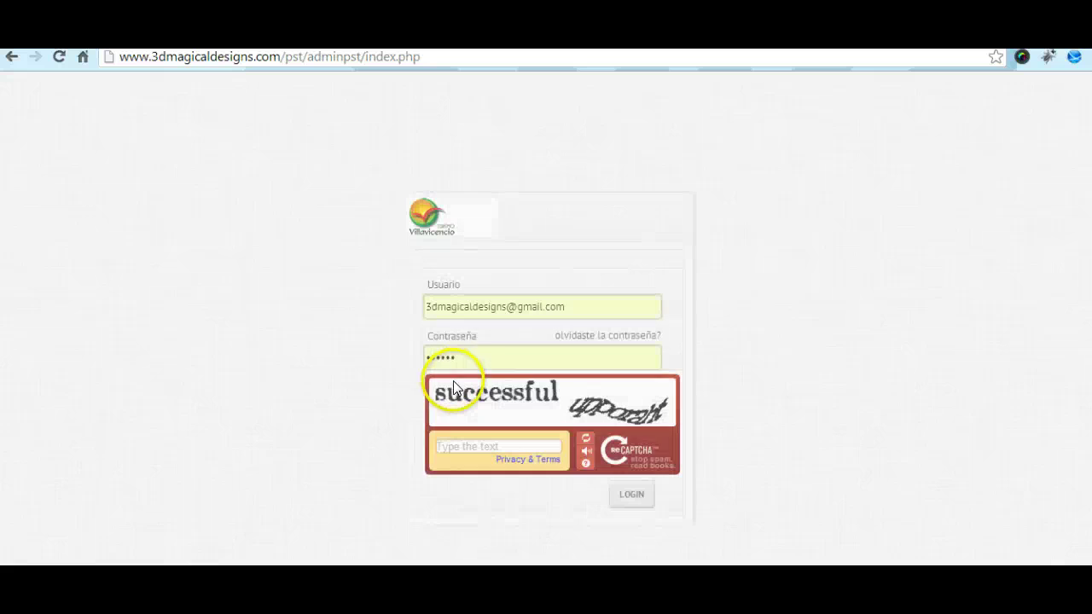
left_click(500, 339)
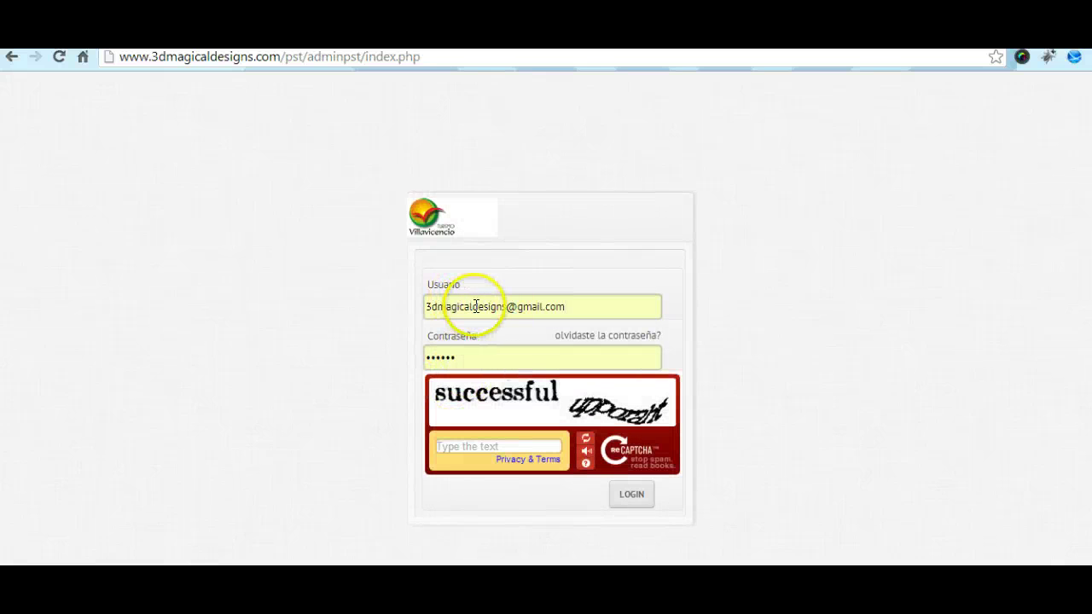
left_click(468, 446)
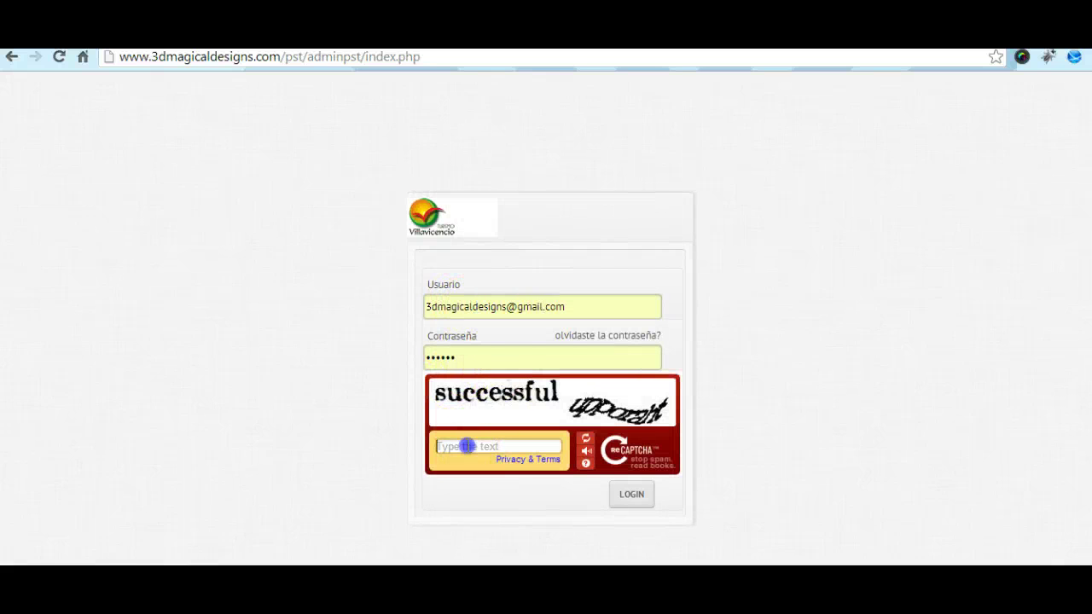
type("successful")
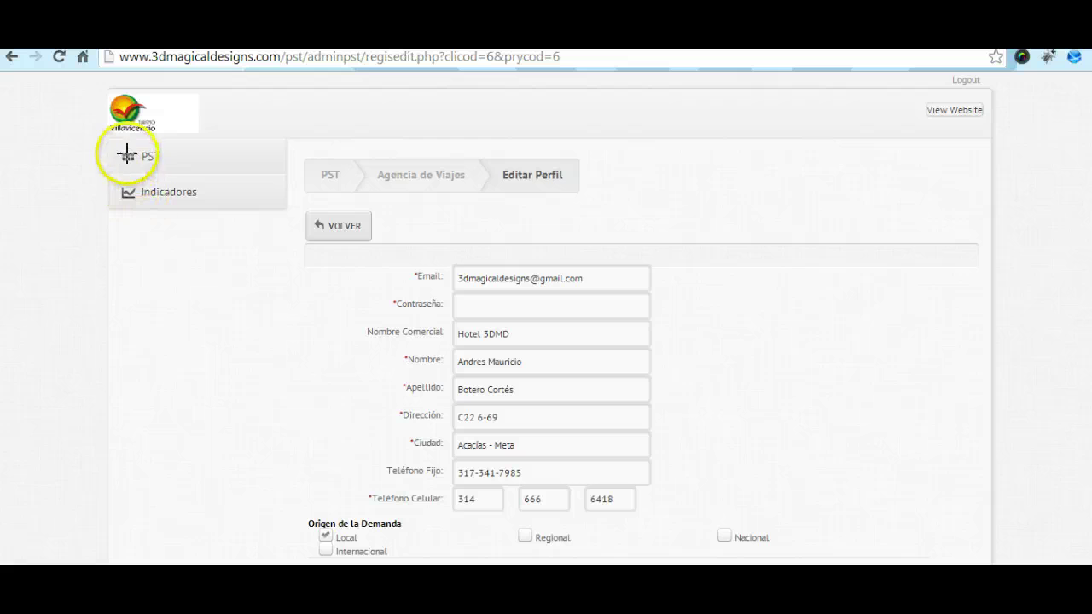
Step: Go to the PST section from the left sidebar
left_click_drag(125, 156, 174, 154)
left_click_drag(135, 195, 248, 196)
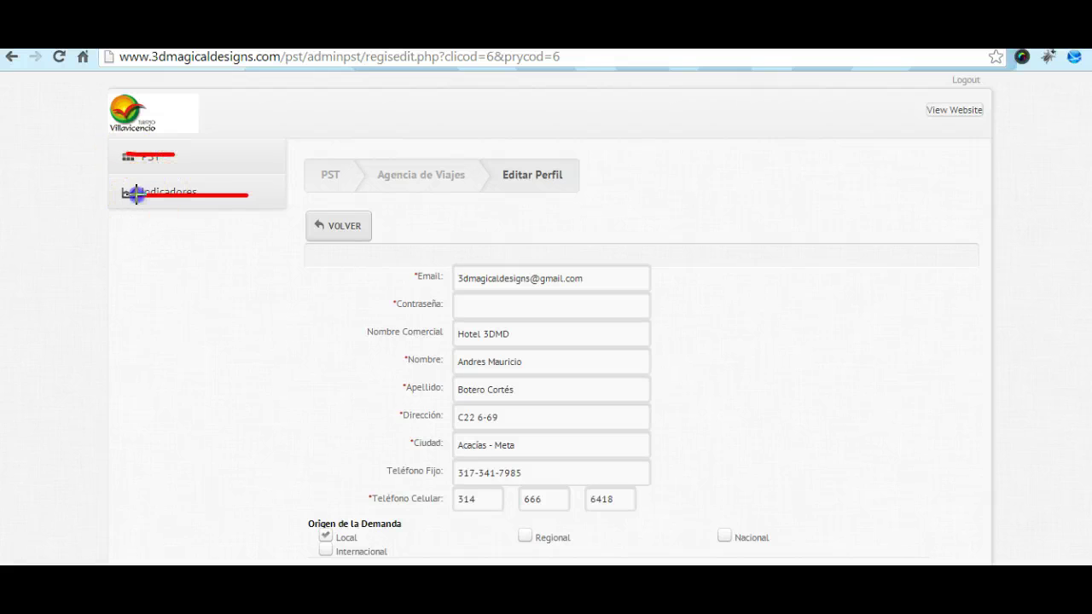
key("Escape")
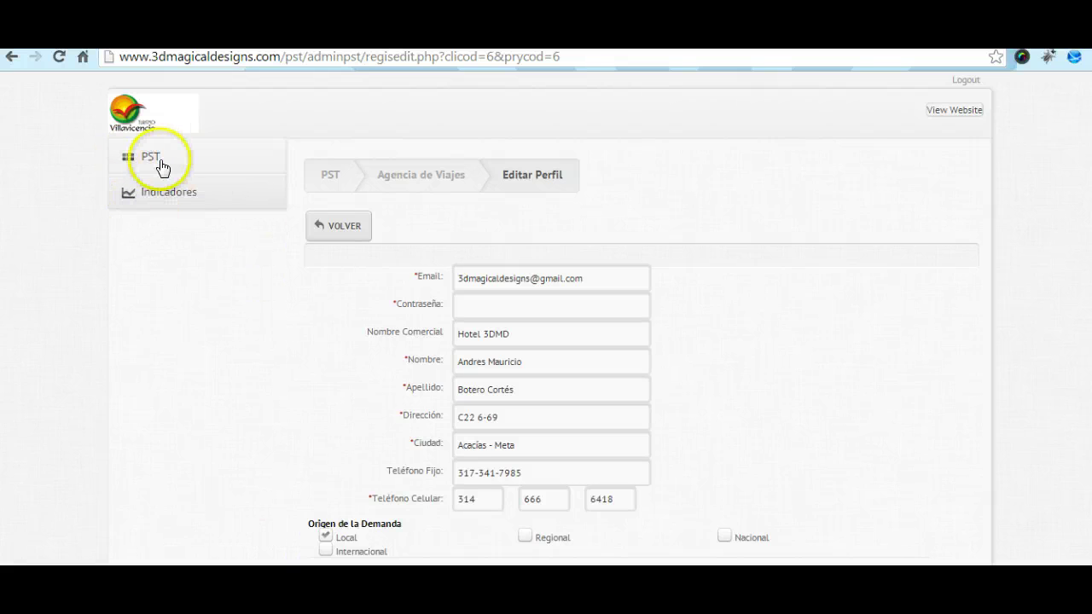
left_click(147, 157)
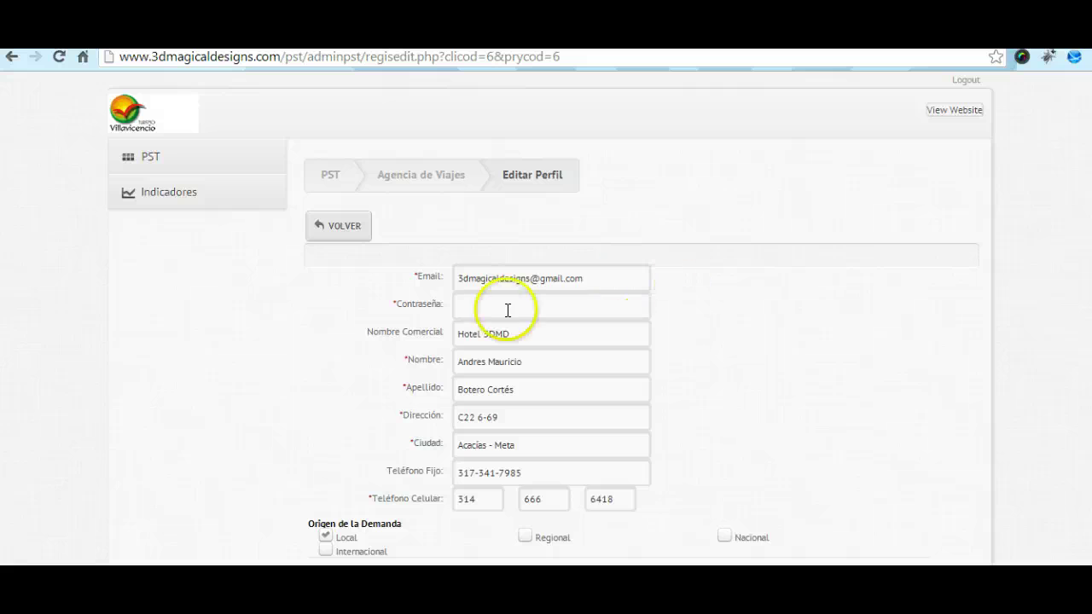
left_click(824, 304)
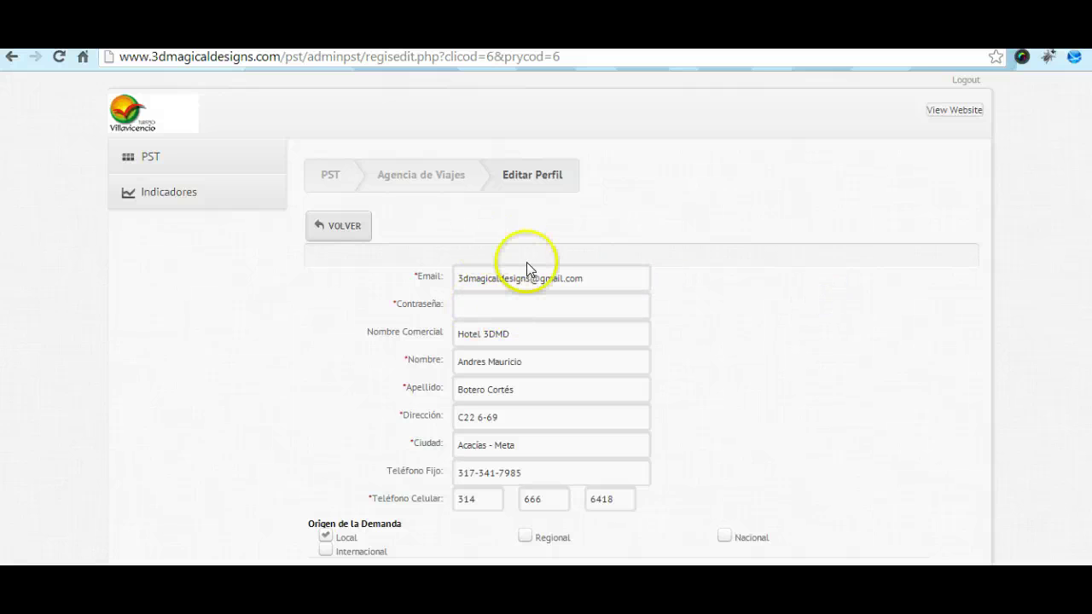
scroll(904, 314, "down", 1)
scroll(903, 314, "down", 3)
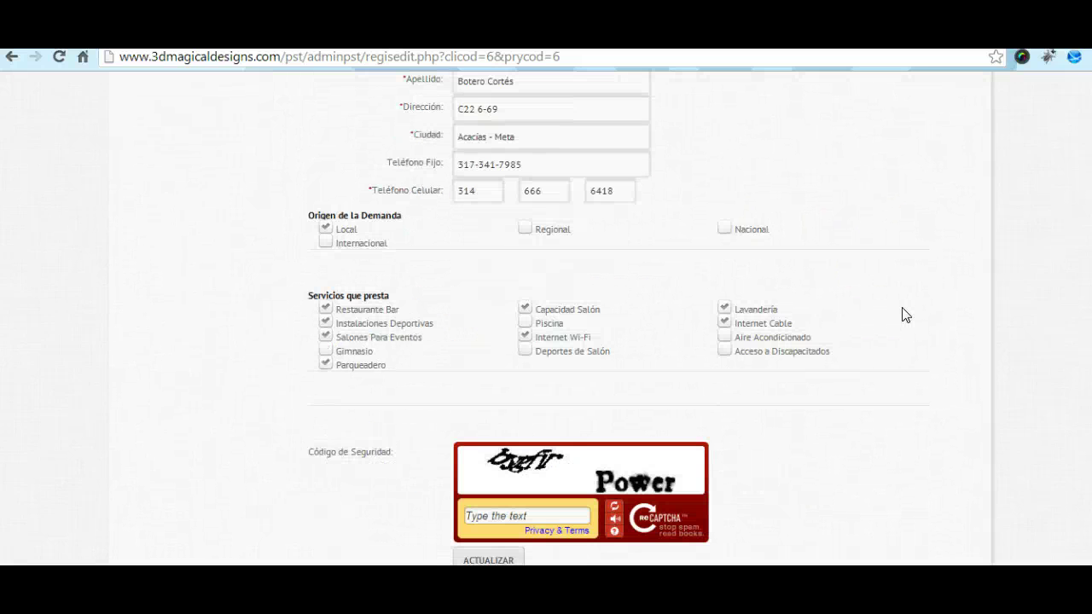
scroll(905, 314, "up", 2)
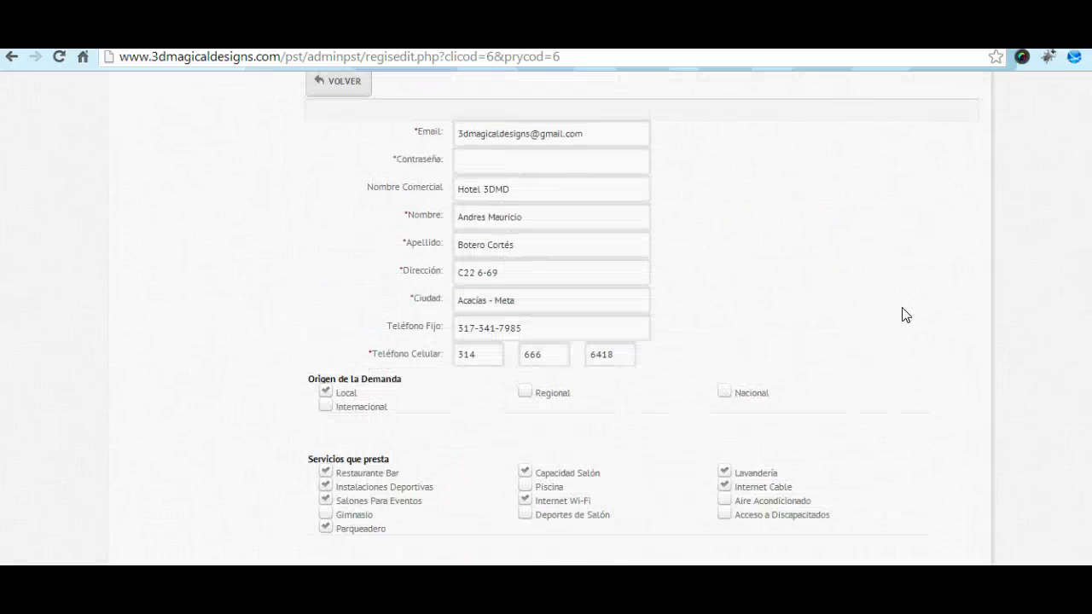
scroll(905, 315, "up", 2)
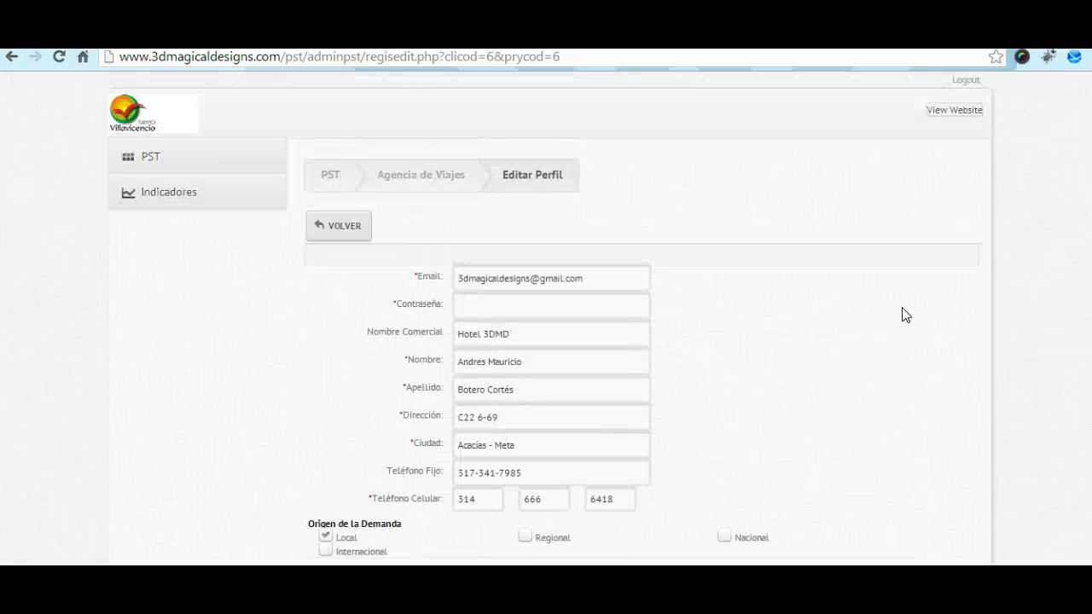
left_click(812, 282)
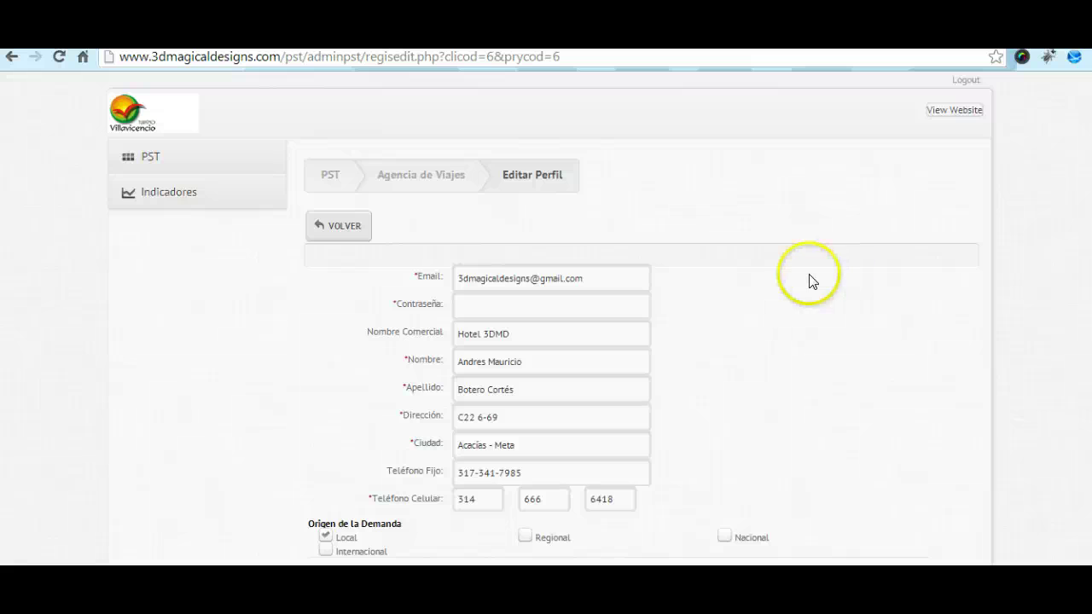
scroll(812, 283, "down", 1)
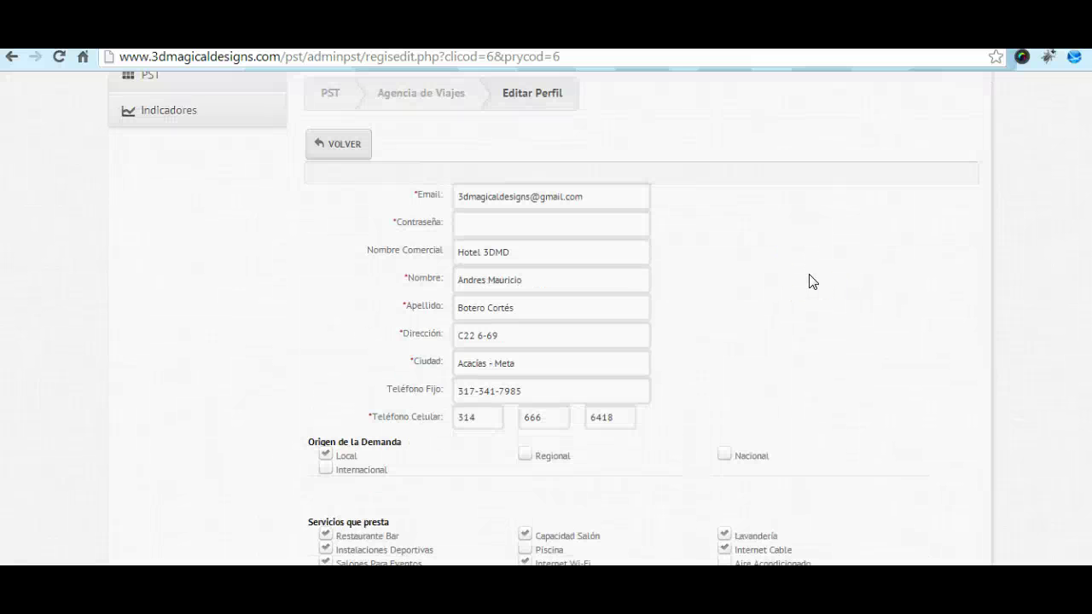
scroll(812, 282, "up", 1)
mouse_move(285, 268)
left_mouse_down()
mouse_move(305, 227)
mouse_move(231, 219)
left_mouse_up()
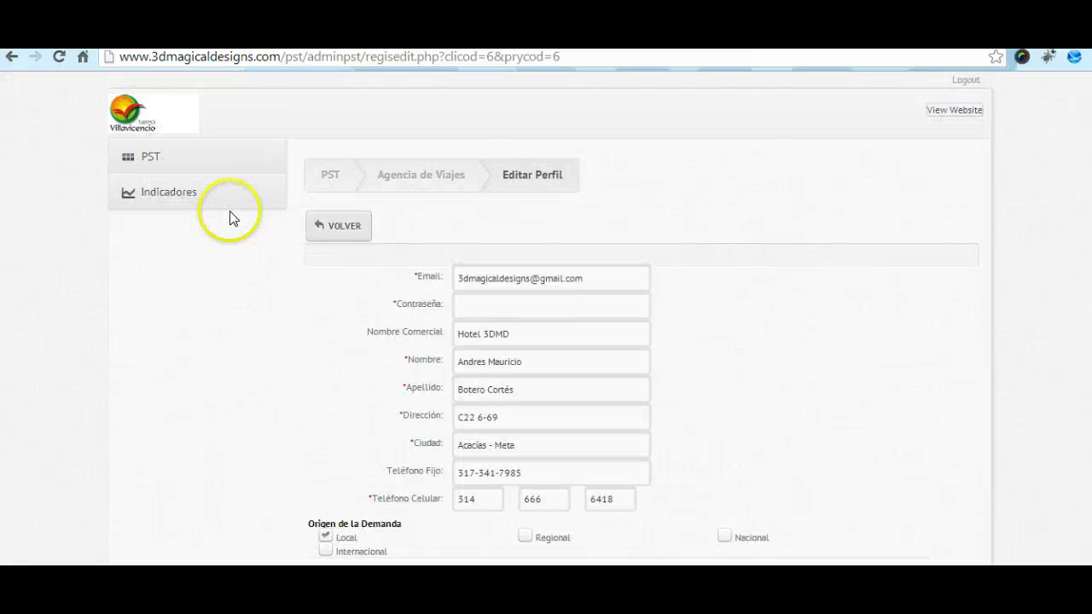
scroll(419, 435, "down", 1)
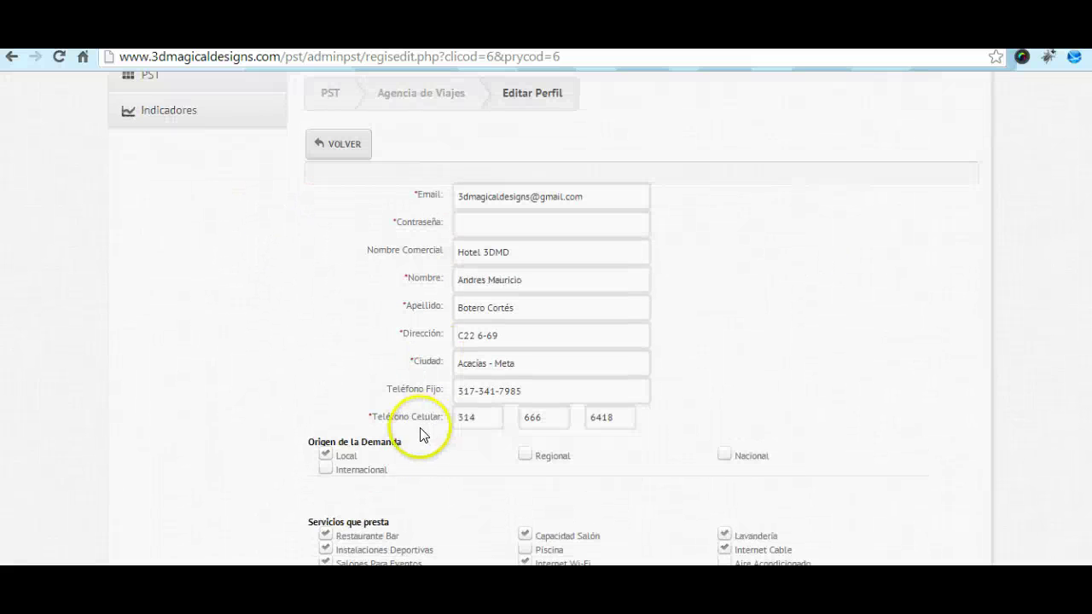
scroll(469, 416, "down", 1)
Step: Tick Piscina and Acceso a Discapacitados as offered services
left_click(525, 469)
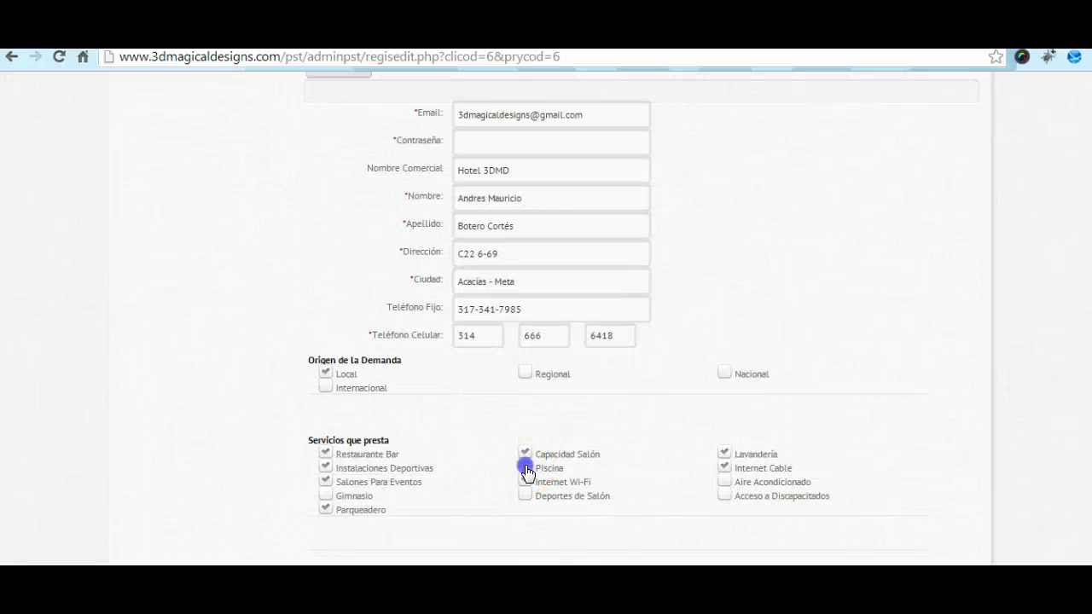
left_click(527, 482)
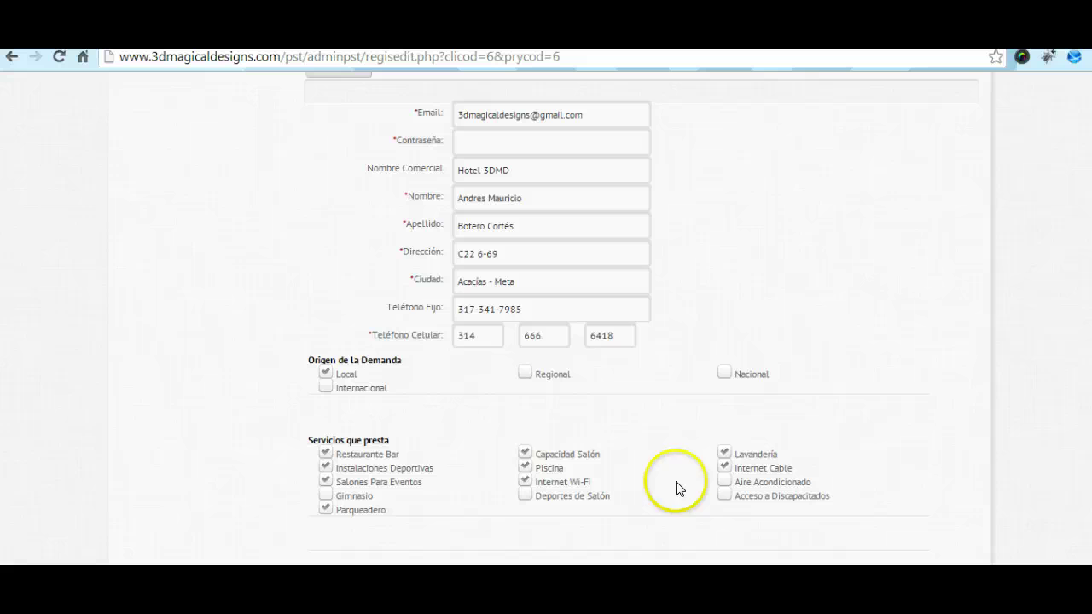
left_click(724, 496)
scroll(938, 452, "down", 1)
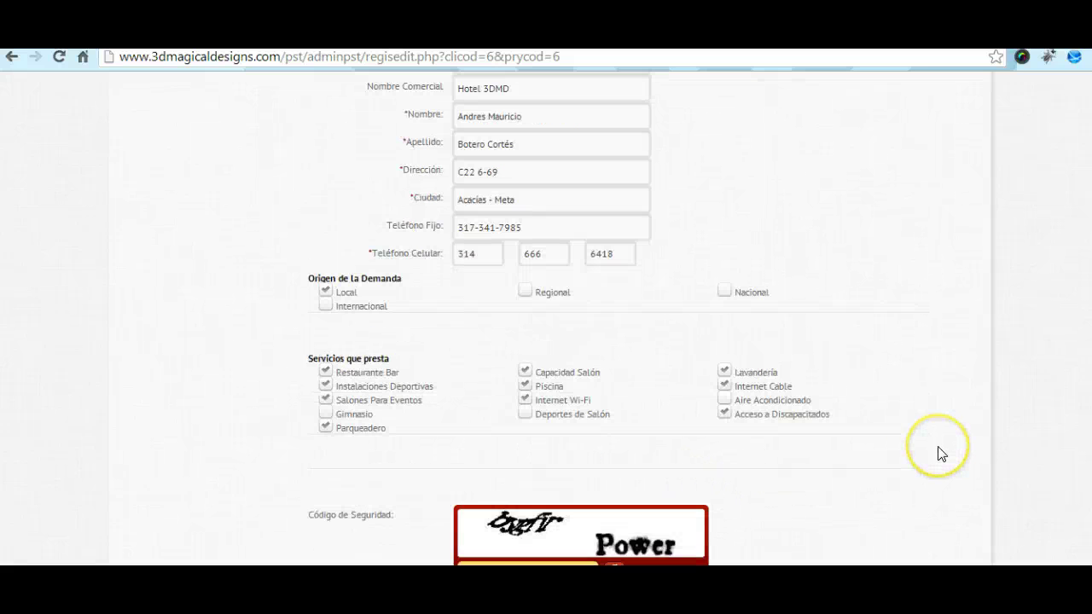
scroll(938, 452, "down", 1)
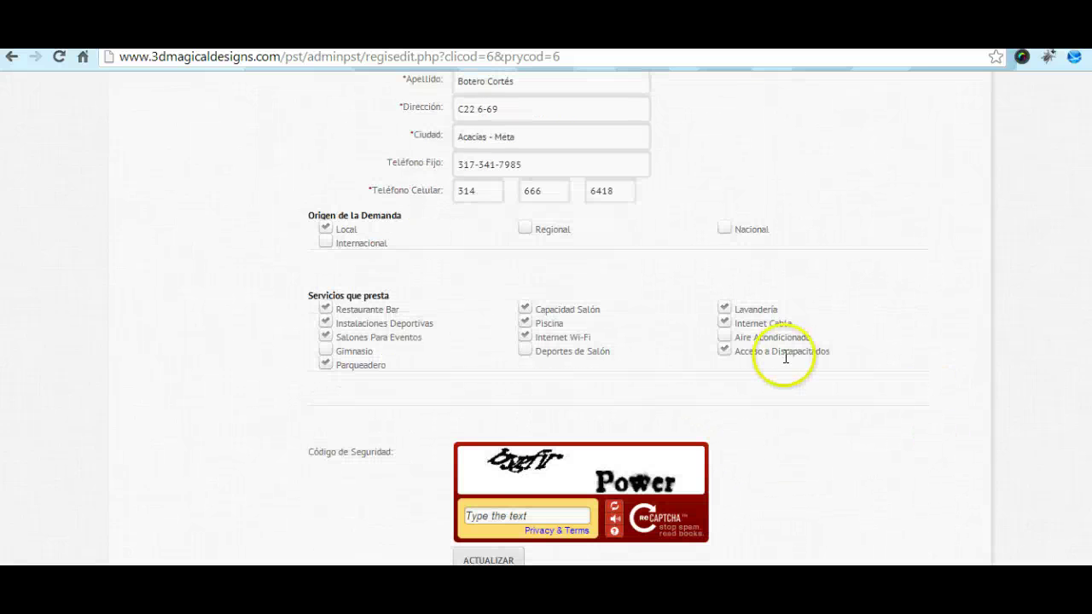
Step: Enter the security code 'bygfir Power', submit with ACTUALIZAR, and dismiss the password-required alert
left_click(532, 512)
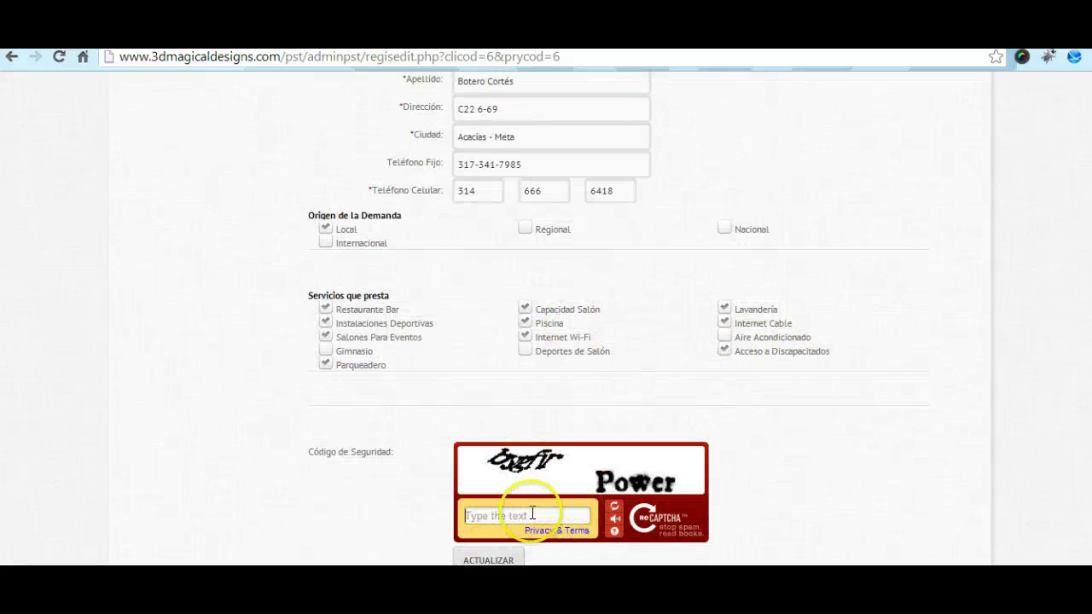
type("bygfir Power")
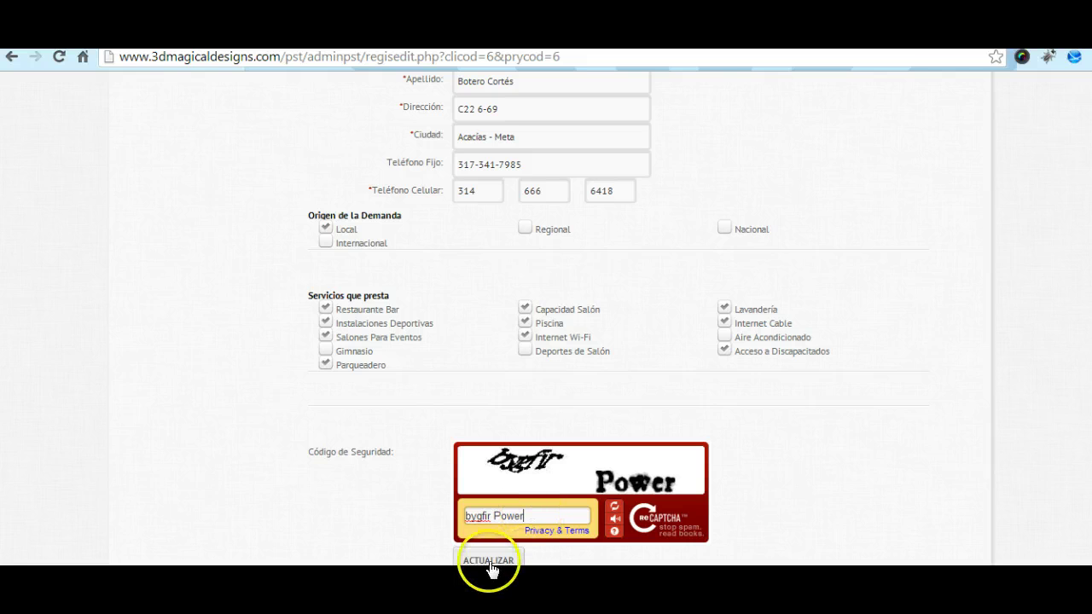
left_click(490, 562)
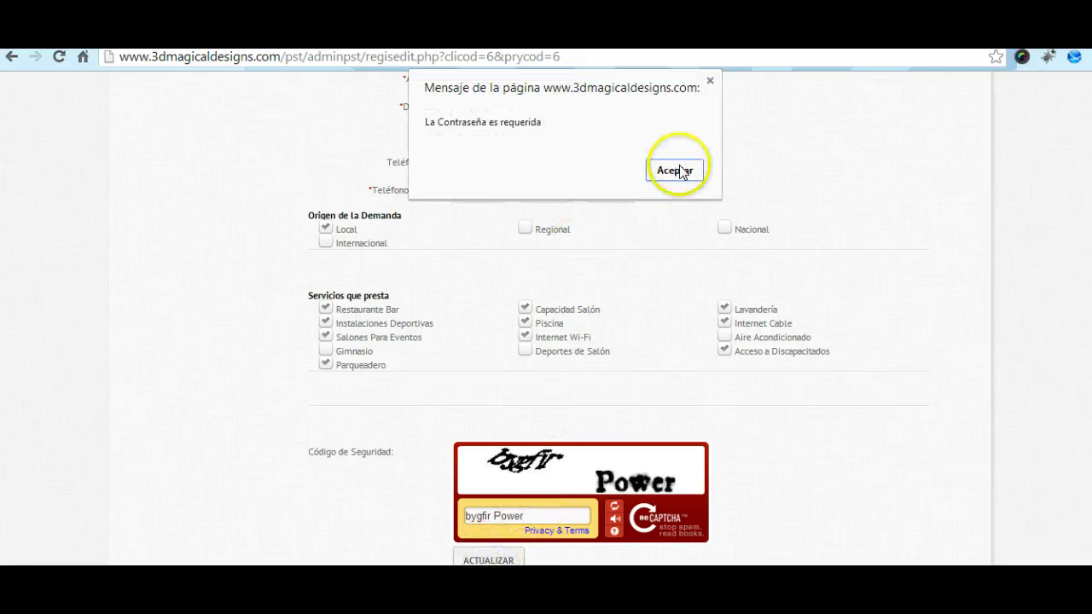
left_click(679, 169)
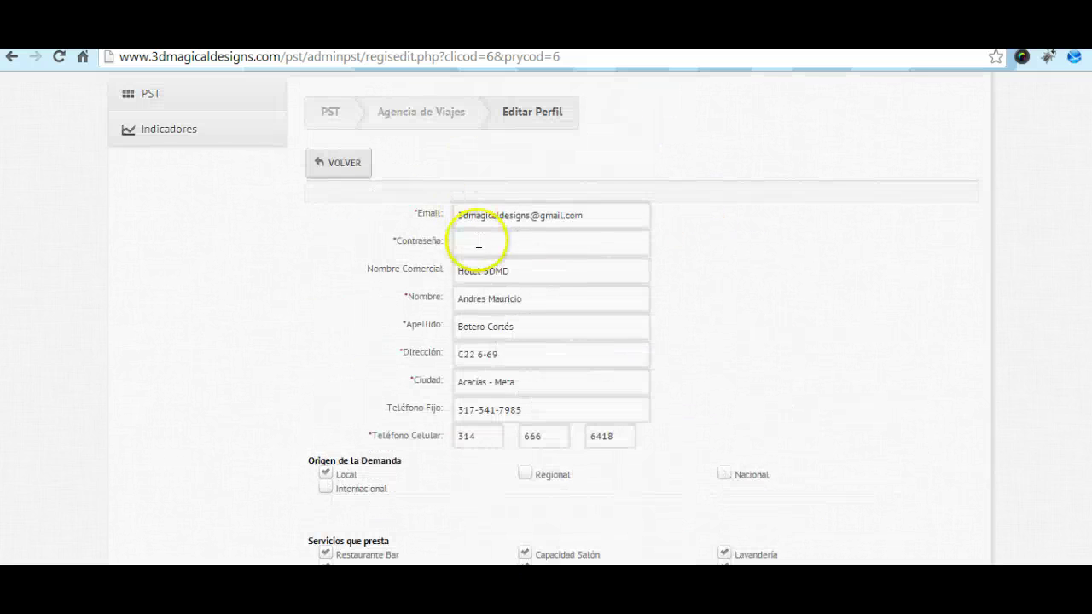
Step: Fill in the Contraseña field with a password and resubmit the profile with ACTUALIZAR
left_click(479, 241)
type("1234")
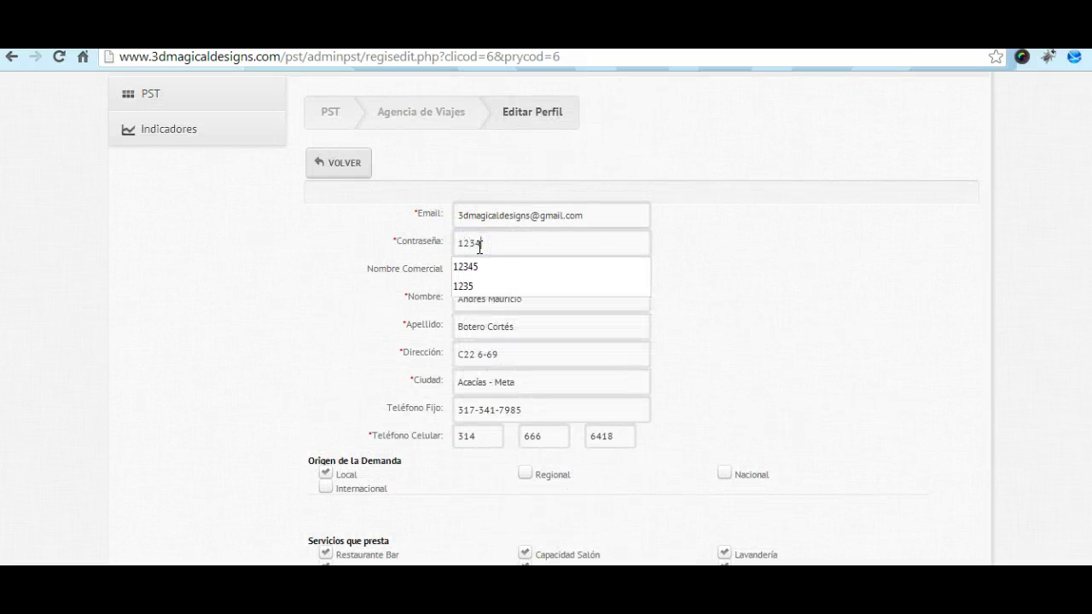
type("56")
scroll(653, 275, "down", 1)
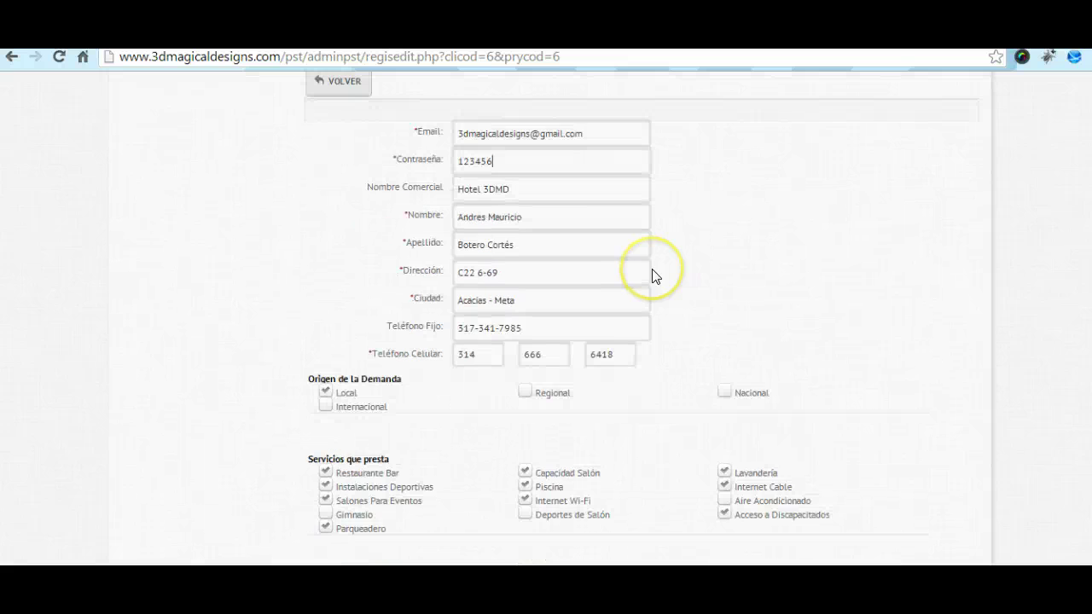
scroll(512, 556, "down", 2)
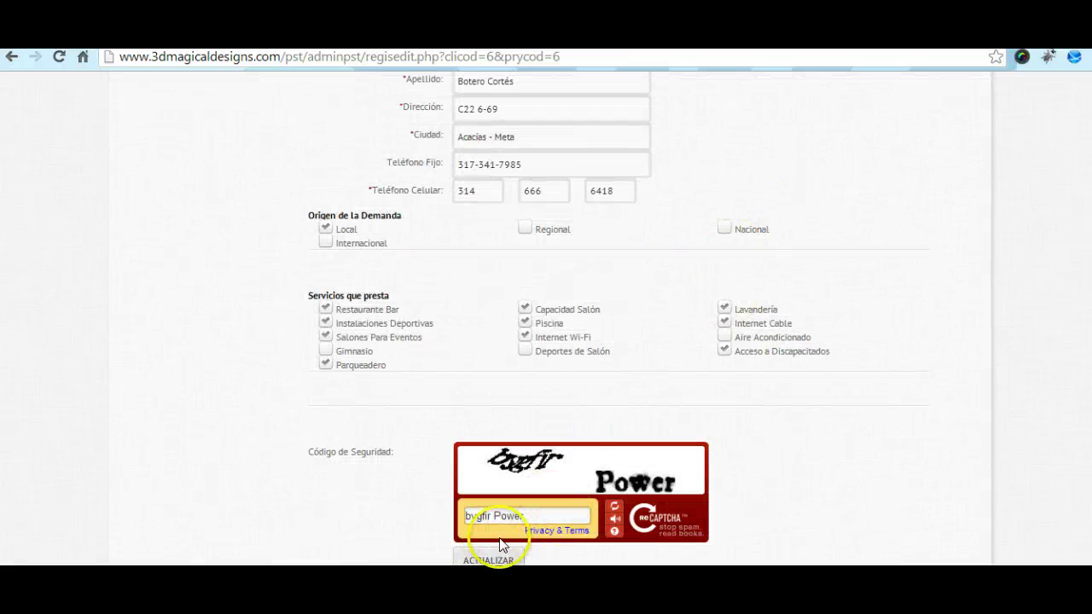
left_click(474, 561)
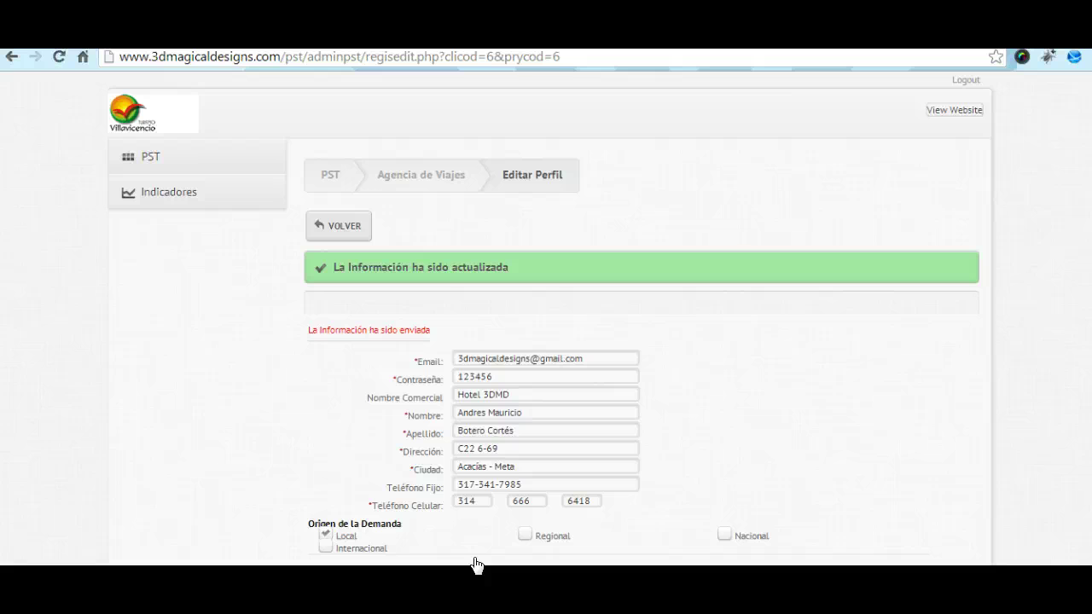
left_click(542, 546)
left_click(670, 333)
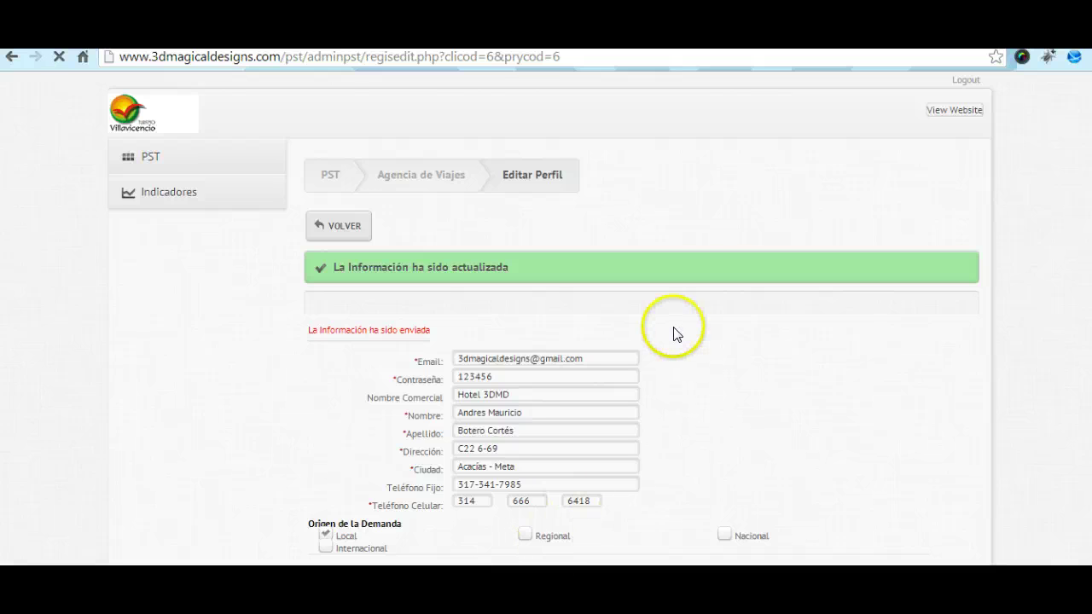
left_click(711, 337)
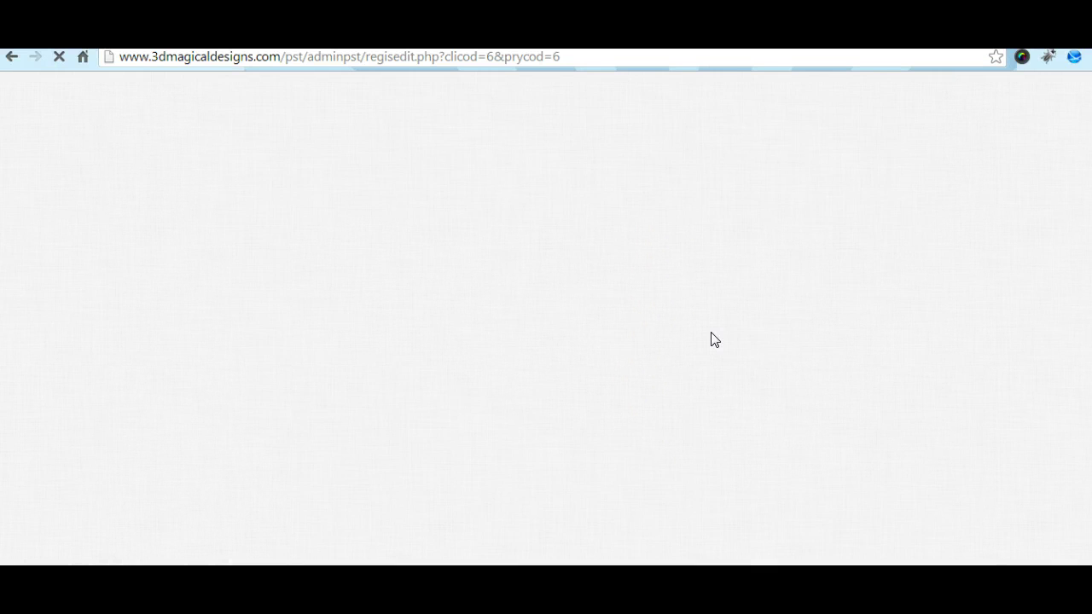
Step: Scroll back to the top and select Indicadores in the left sidebar
left_click(723, 336)
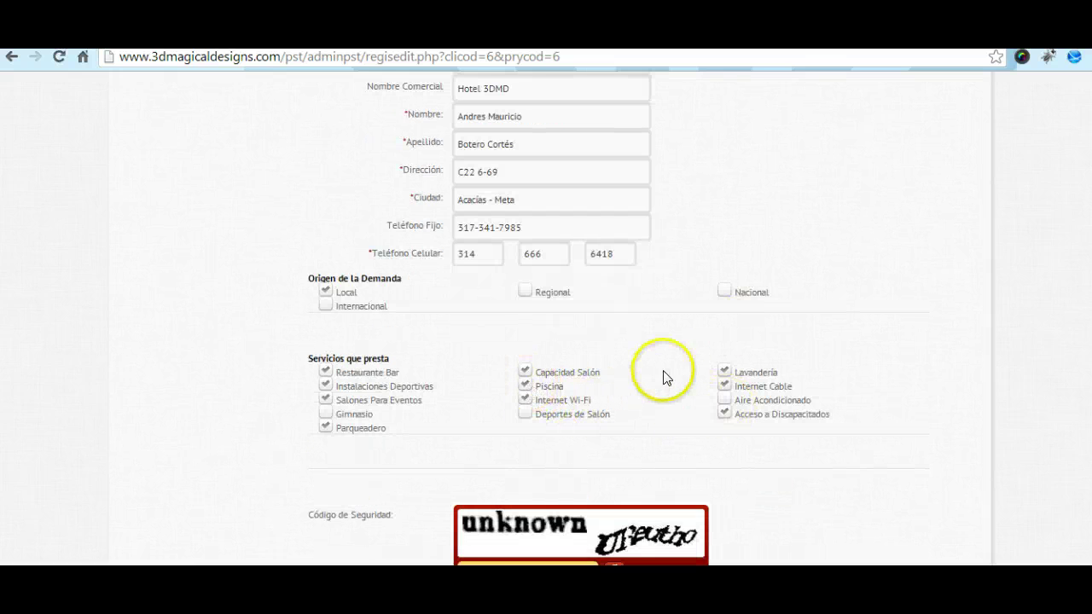
scroll(551, 317, "up", 3)
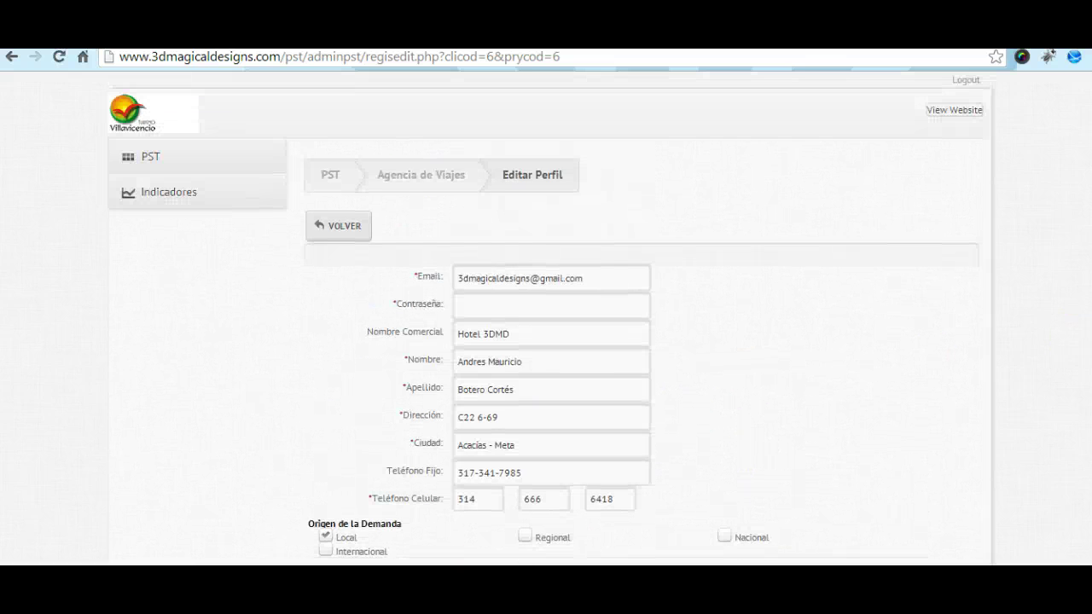
left_click(158, 197)
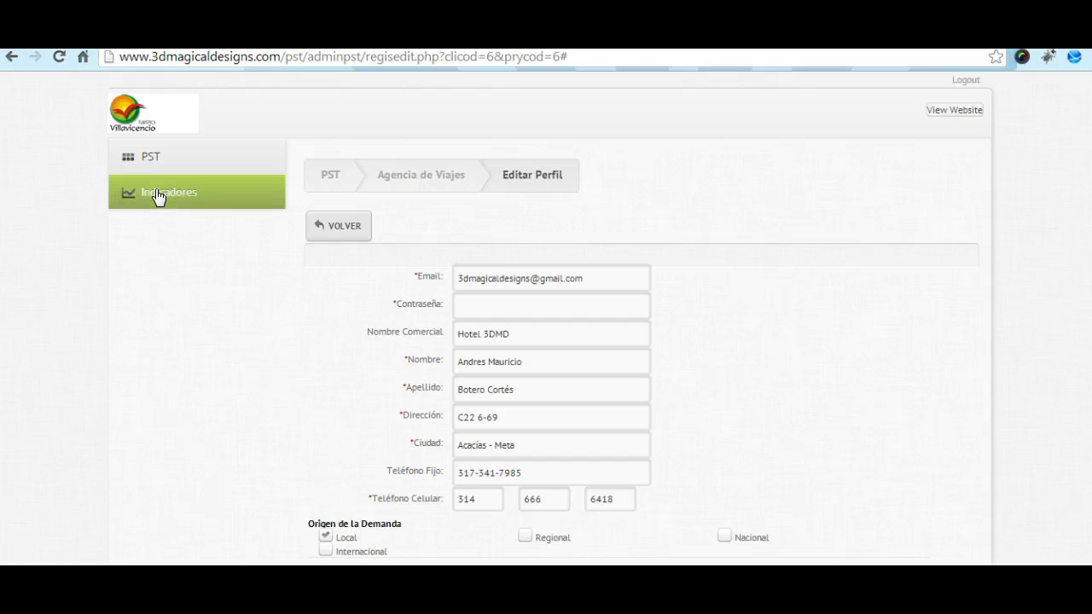
left_click(158, 197)
left_click(177, 212)
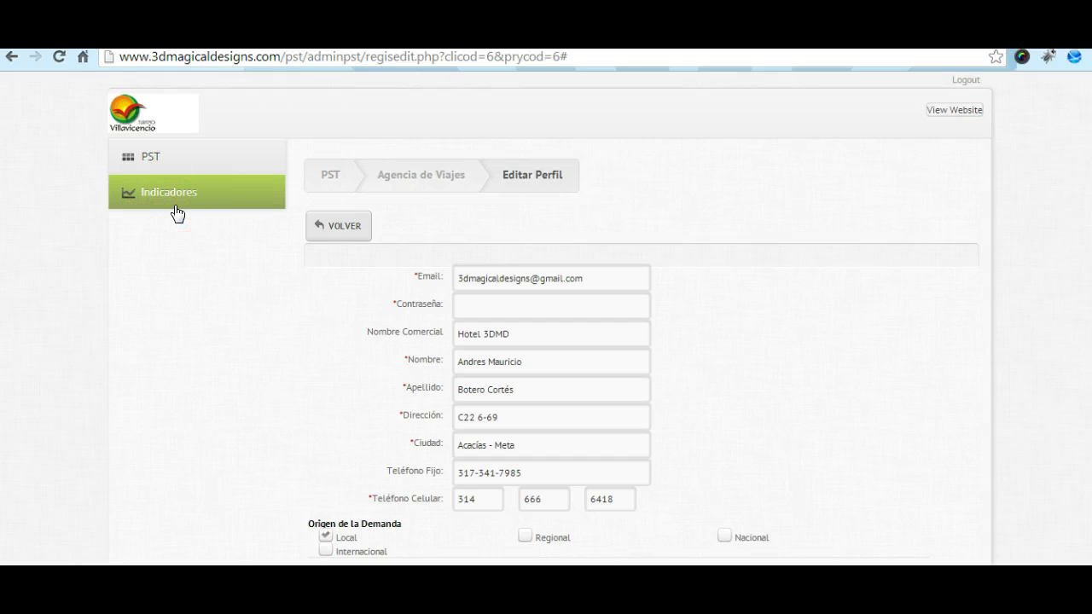